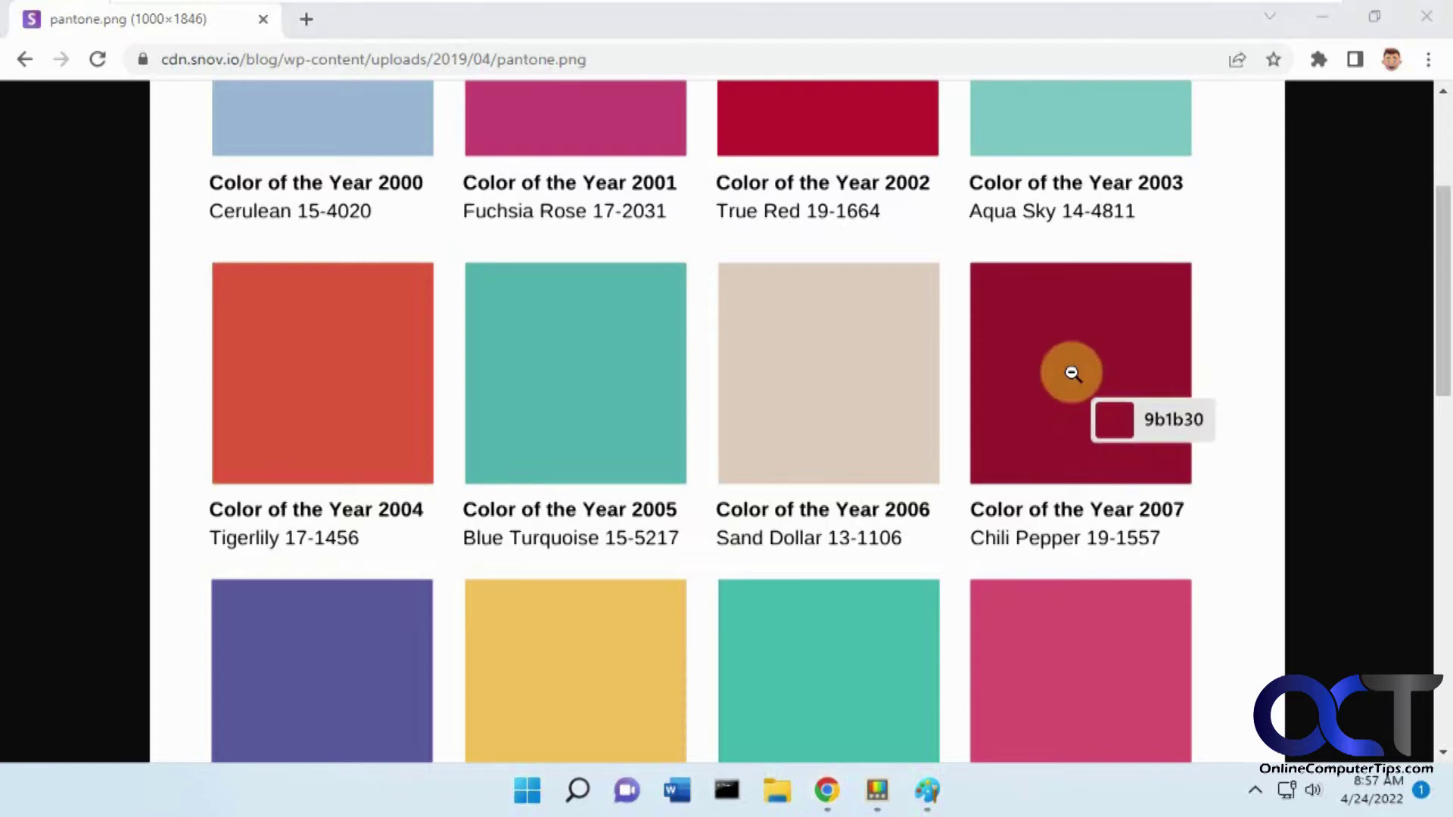
Pick the Chili Pepper red, copy its hex value 9b1b30 from the editor, and switch to Paint.
{"action": "left_click", "coordinate": [1022, 348]}
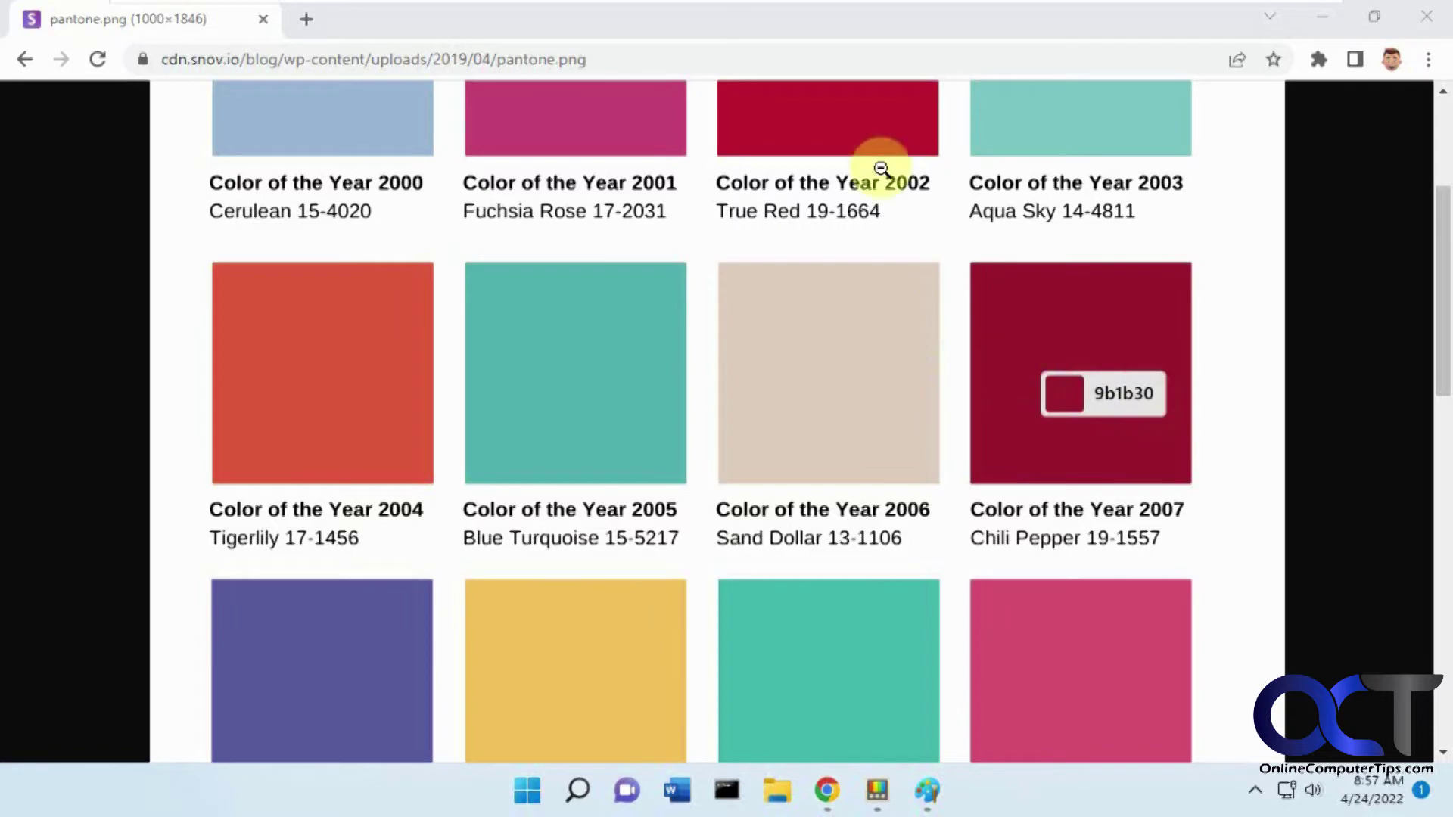
{"action": "left_click", "coordinate": [1046, 364]}
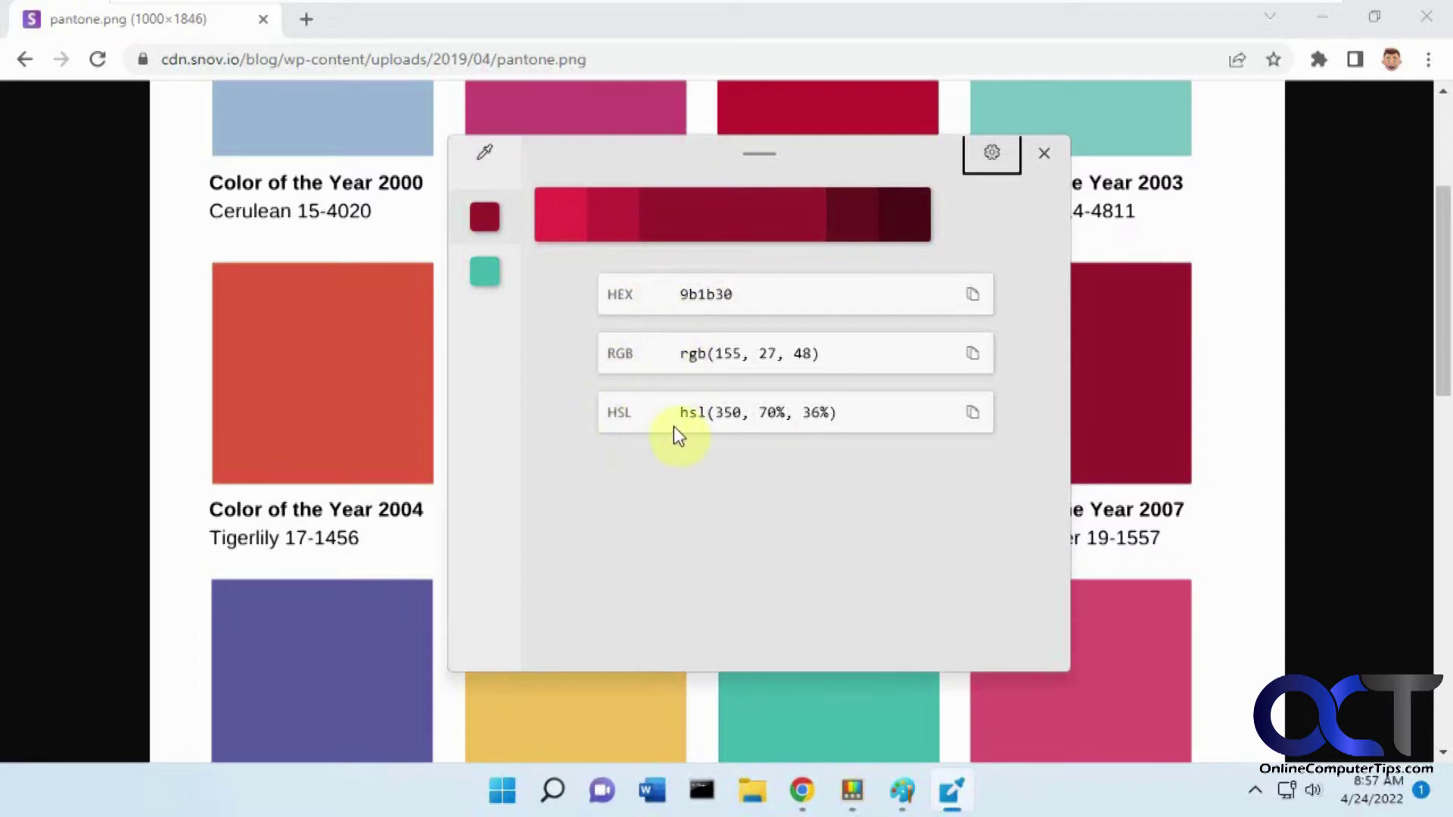
{"action": "left_click", "coordinate": [704, 294]}
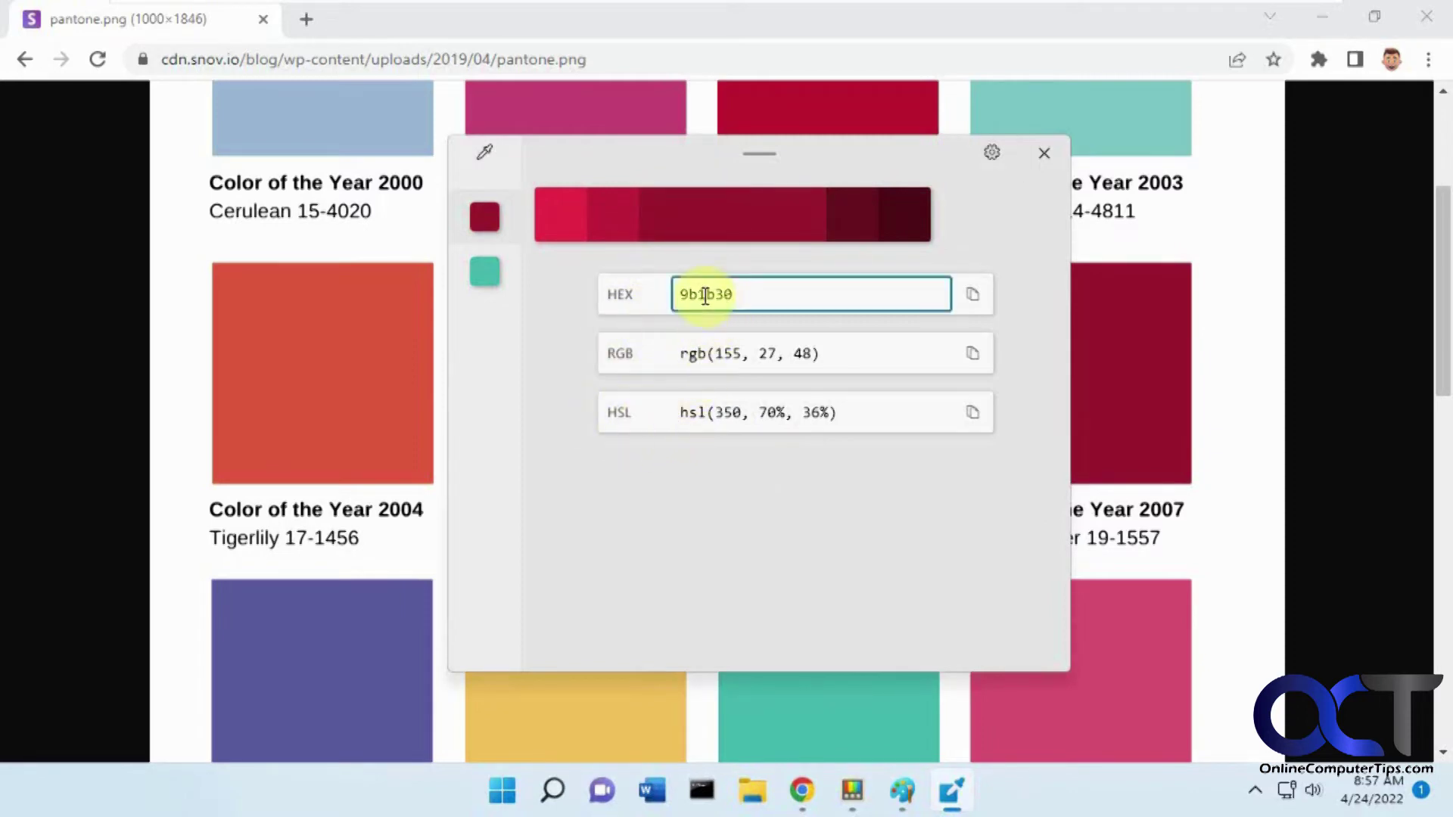
{"action": "right_click", "coordinate": [703, 296]}
{"action": "left_click", "coordinate": [743, 316]}
{"action": "left_click", "coordinate": [908, 794]}
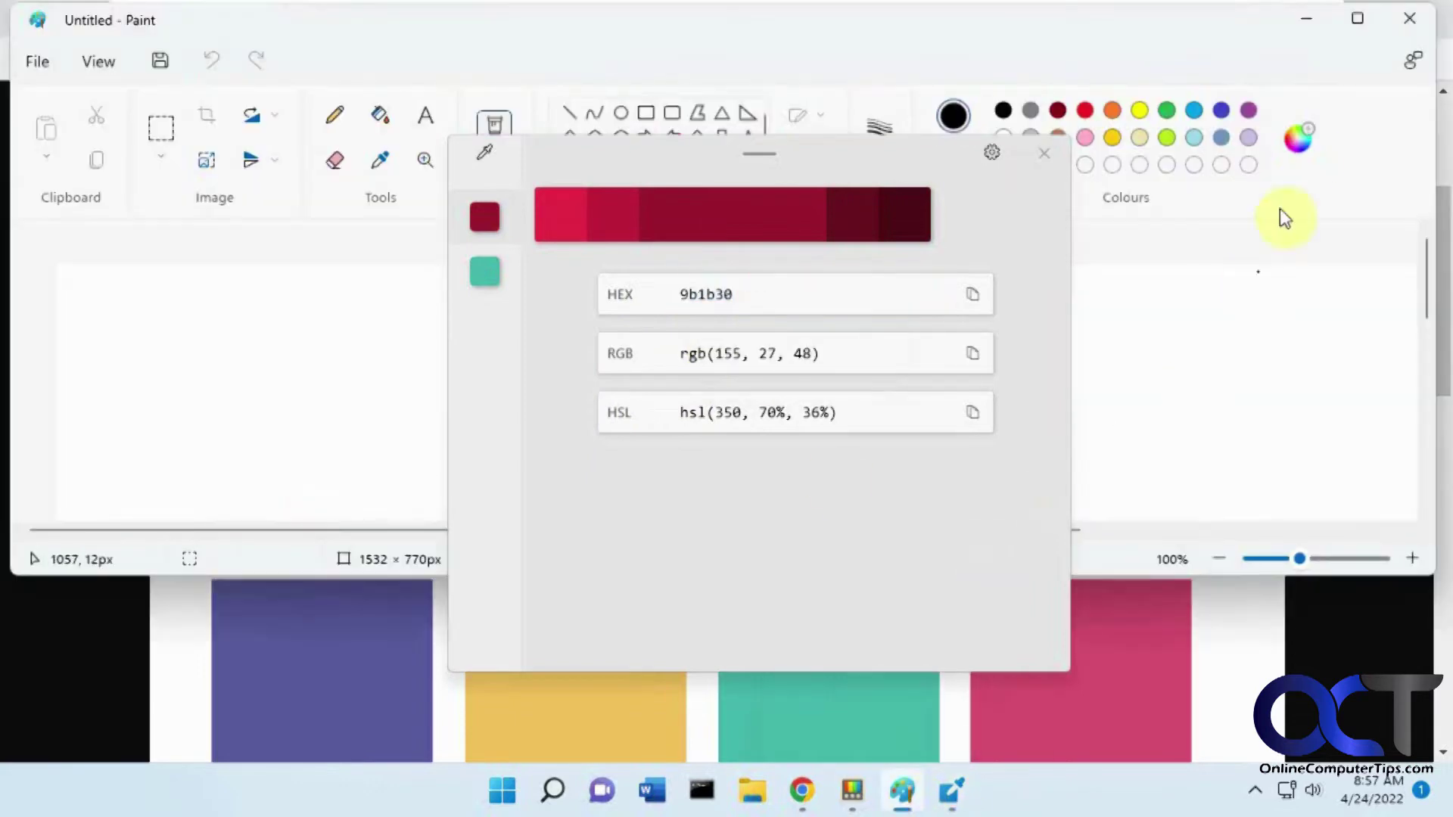
In Paint's Edit colours, replace #000000 with the pasted hex #9b1b30 and confirm the crimson.
{"action": "left_click", "coordinate": [1357, 21]}
{"action": "left_click", "coordinate": [1044, 151]}
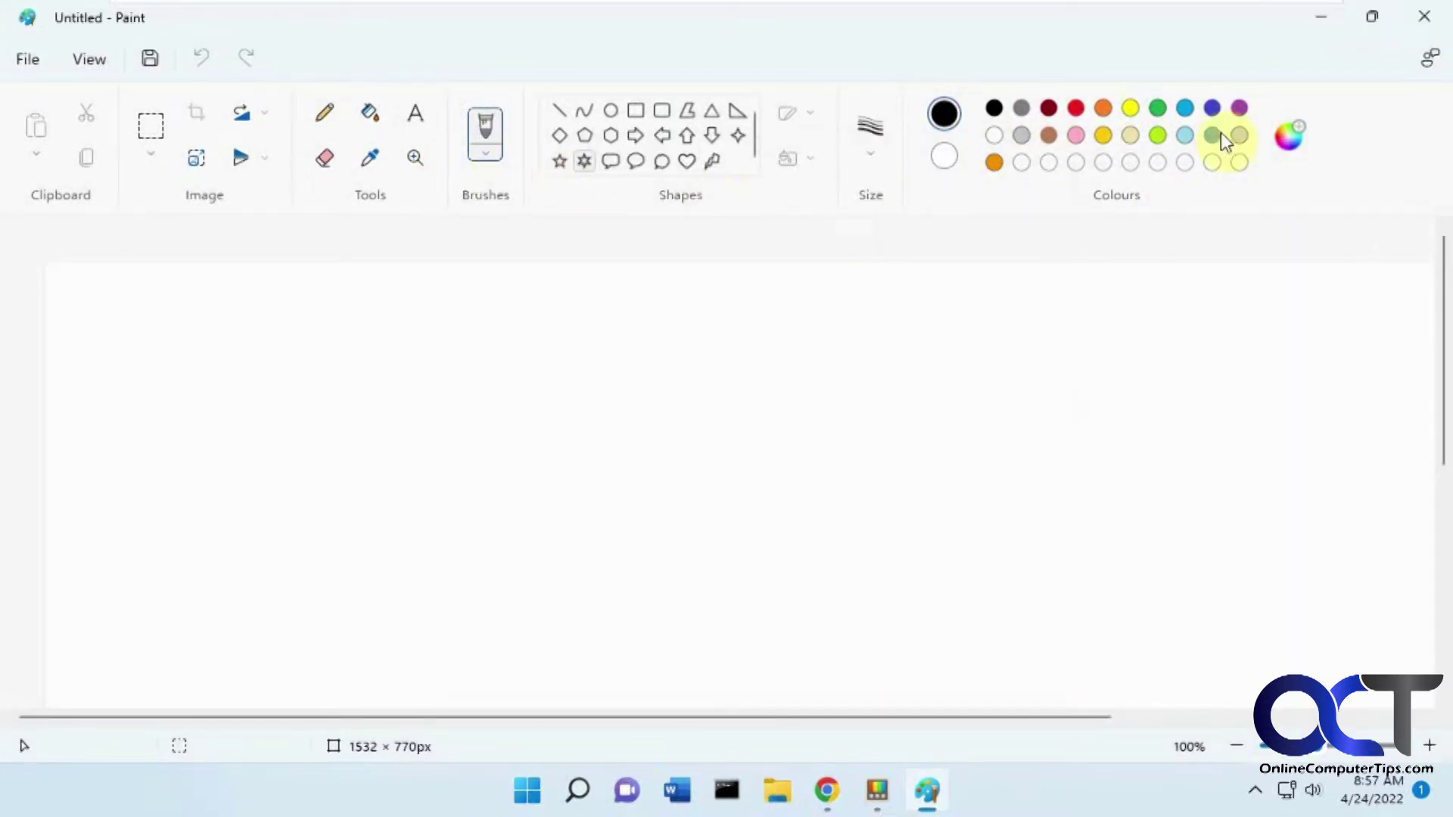
{"action": "left_click", "coordinate": [1286, 137]}
{"action": "left_click_drag", "start_coordinate": [909, 146], "coordinate": [802, 144]}
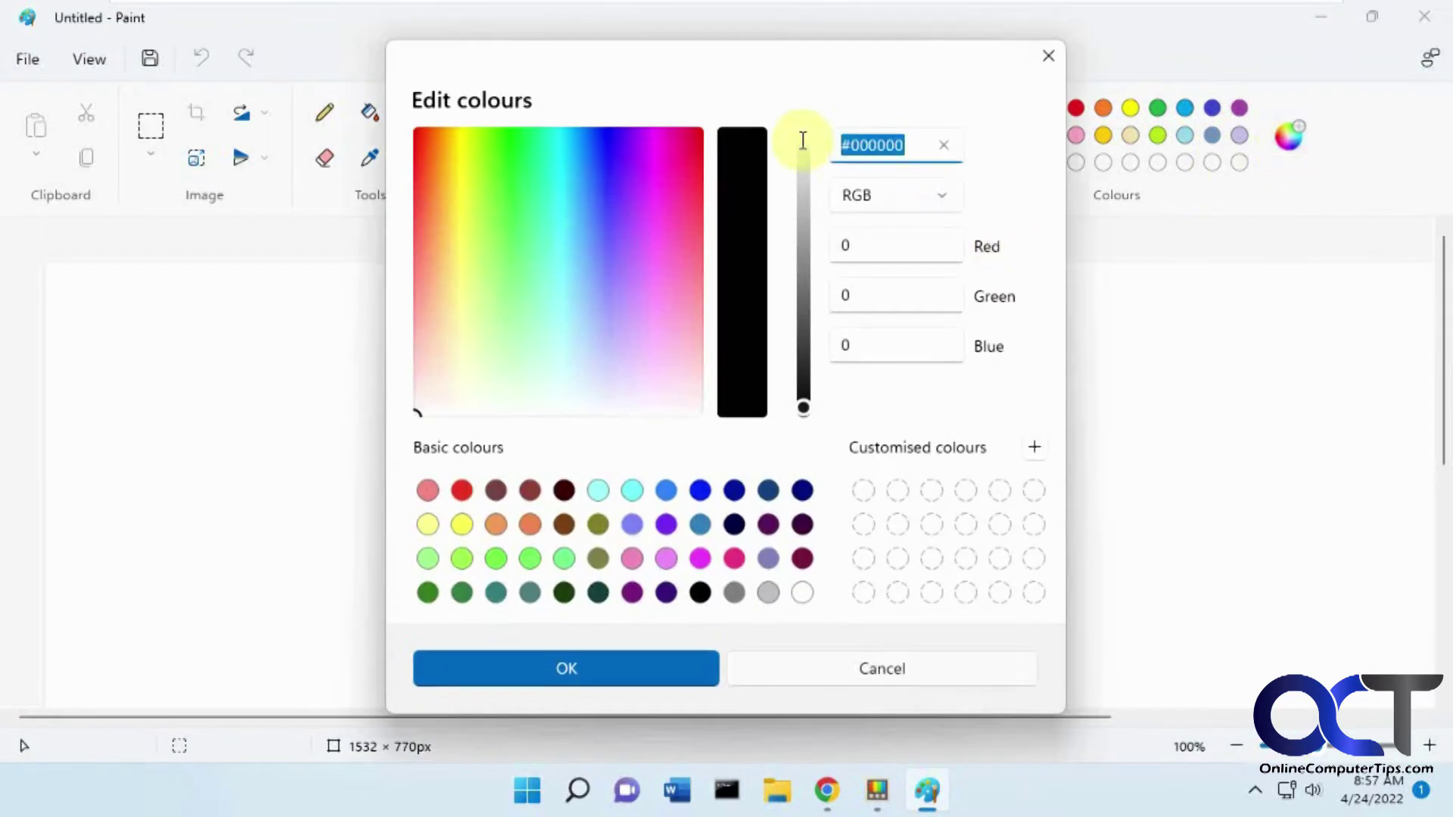
{"action": "right_click", "coordinate": [884, 149]}
{"action": "left_click", "coordinate": [941, 241]}
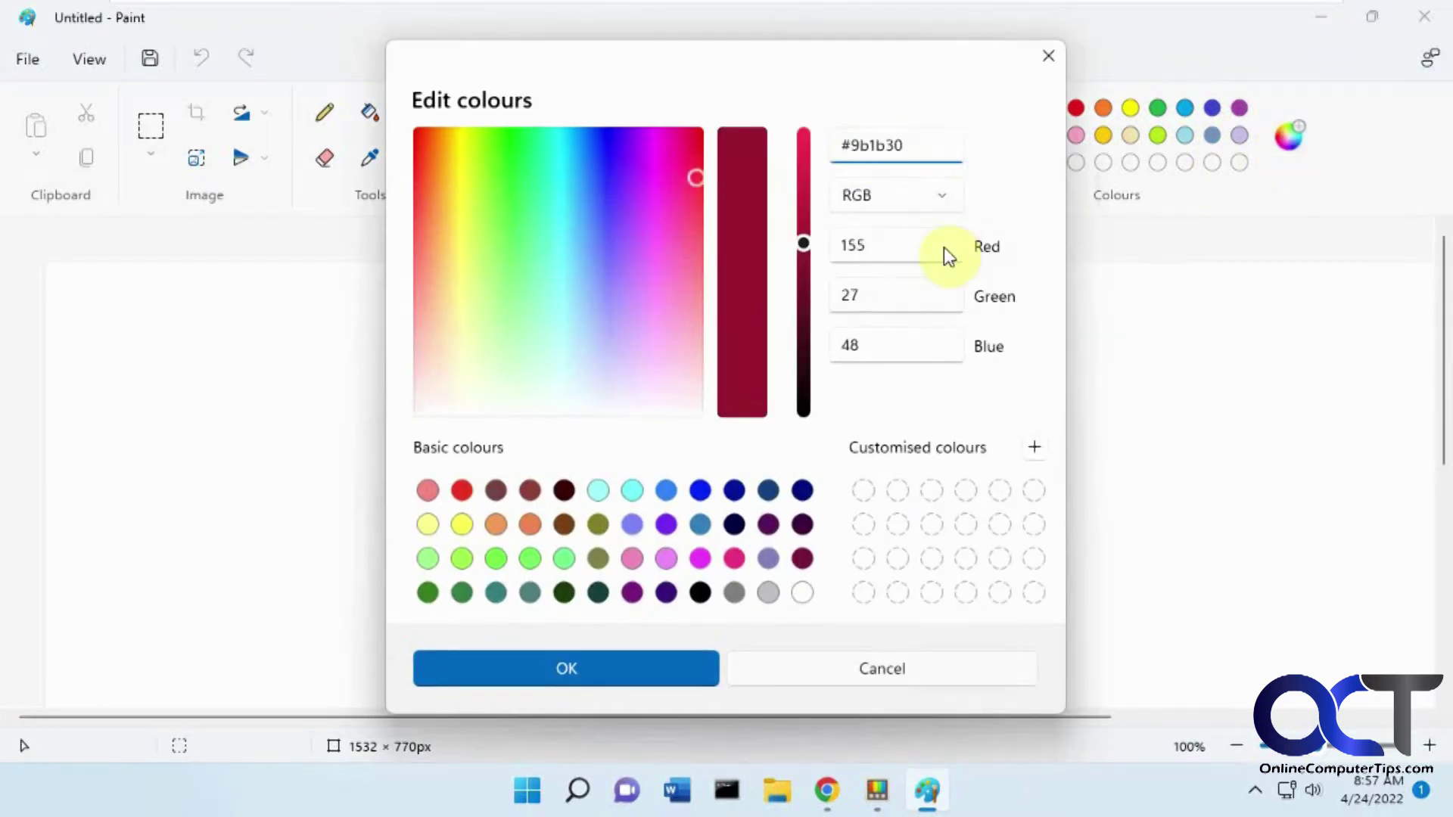
{"action": "left_click", "coordinate": [670, 667]}
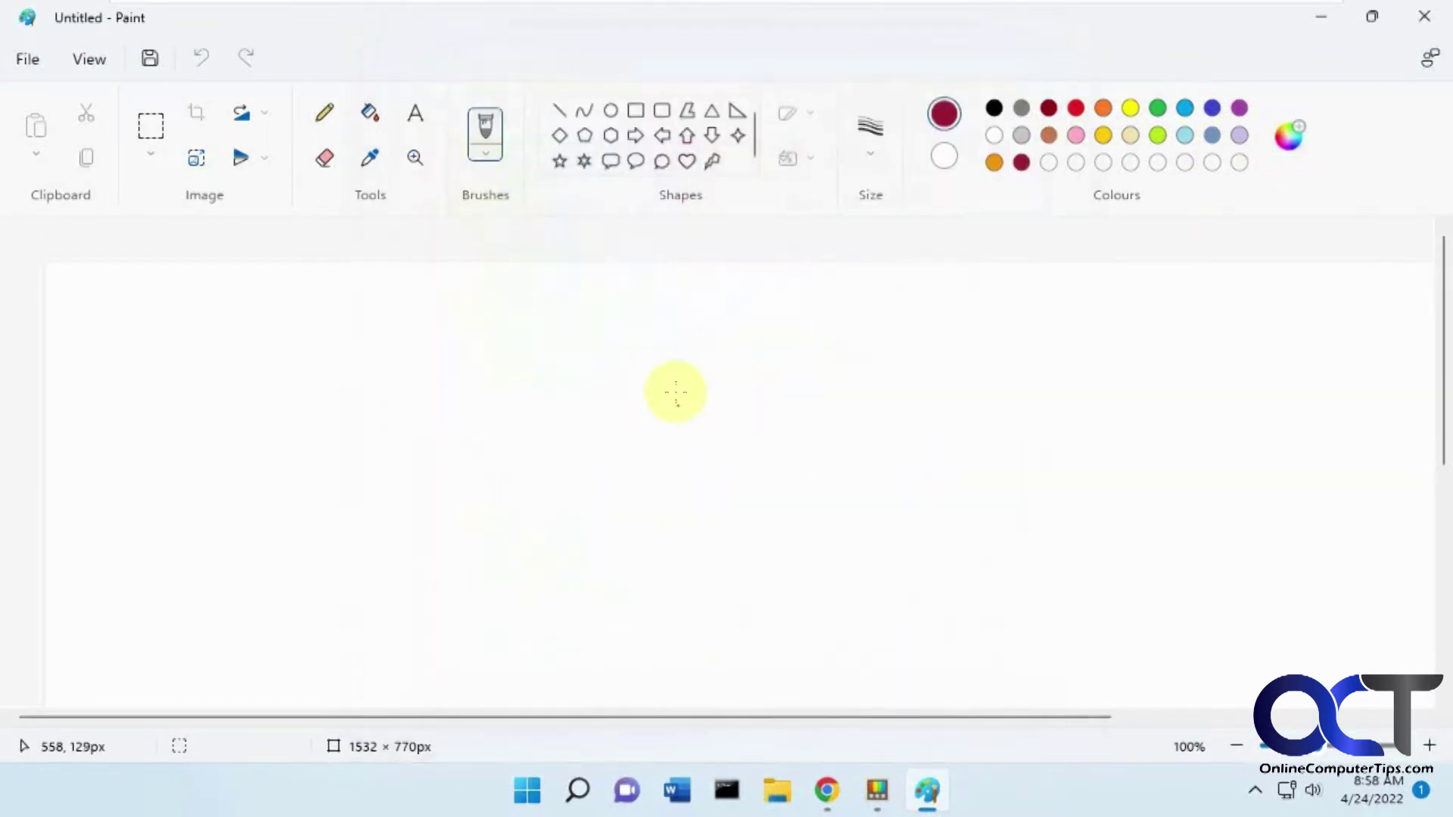
Draw a crimson freehand squiggle across the canvas, then minimize Paint.
{"action": "left_click_drag", "start_coordinate": [668, 381], "coordinate": [710, 447]}
{"action": "mouse_move", "coordinate": [783, 403]}
{"action": "left_mouse_down"}
{"action": "mouse_move", "coordinate": [471, 380]}
{"action": "mouse_move", "coordinate": [471, 438]}
{"action": "mouse_move", "coordinate": [606, 487]}
{"action": "mouse_move", "coordinate": [866, 462]}
{"action": "left_mouse_up"}
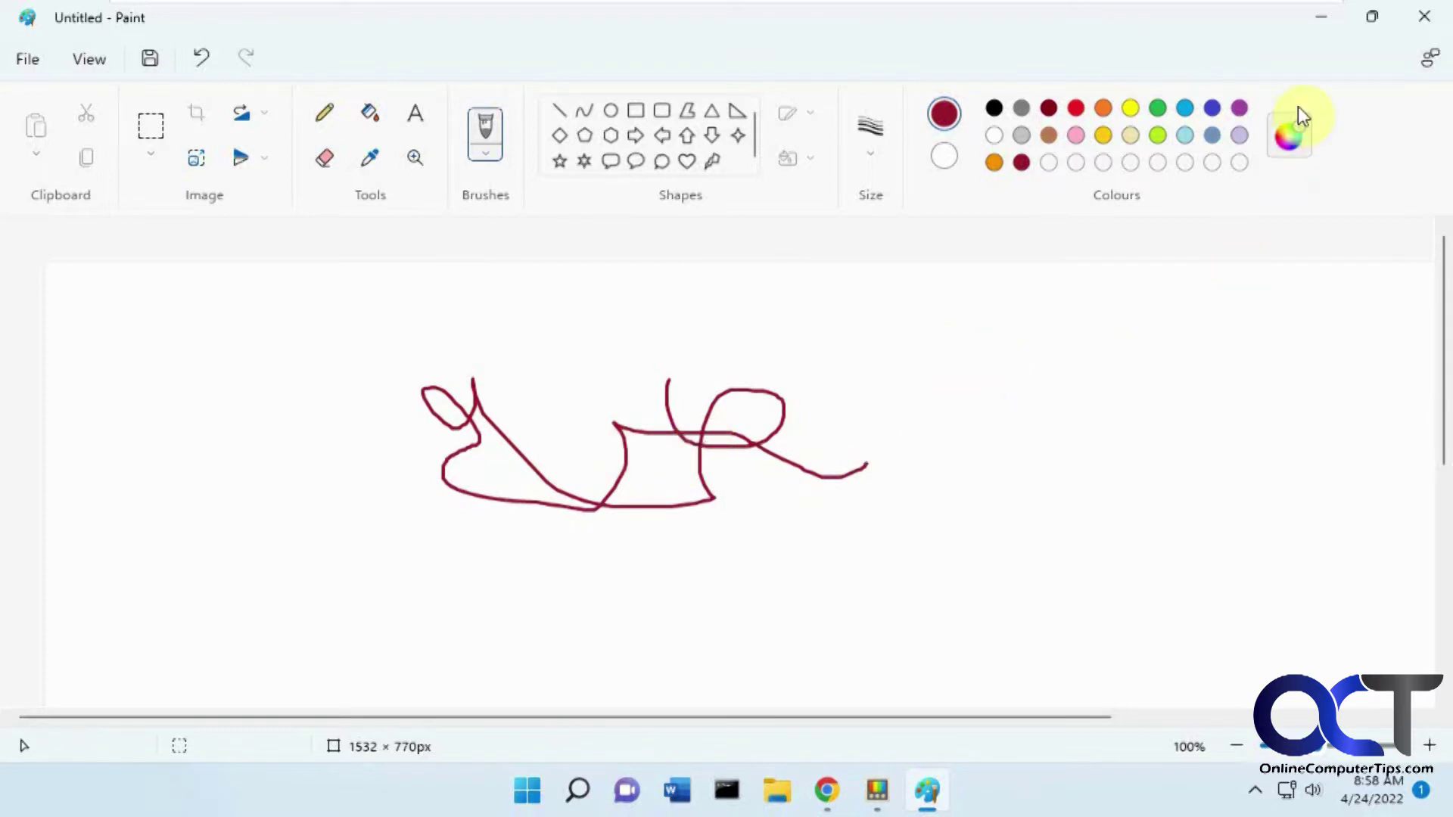
{"action": "left_click", "coordinate": [1326, 19]}
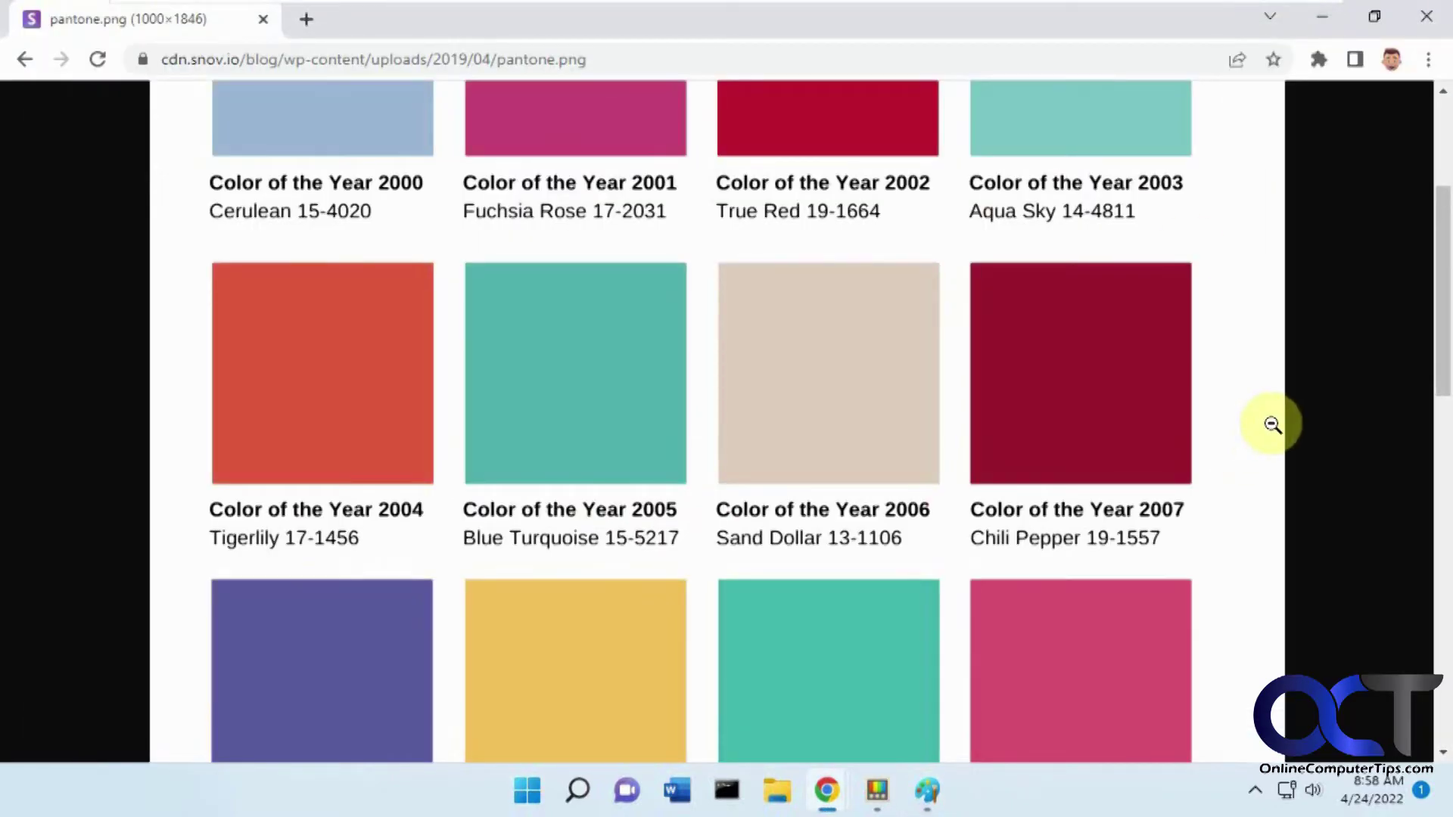
Reach the Color Picker page of PowerToys Settings from the picker editor's gear.
{"action": "key", "text": "super+shift+c"}
{"action": "left_click", "coordinate": [1045, 387]}
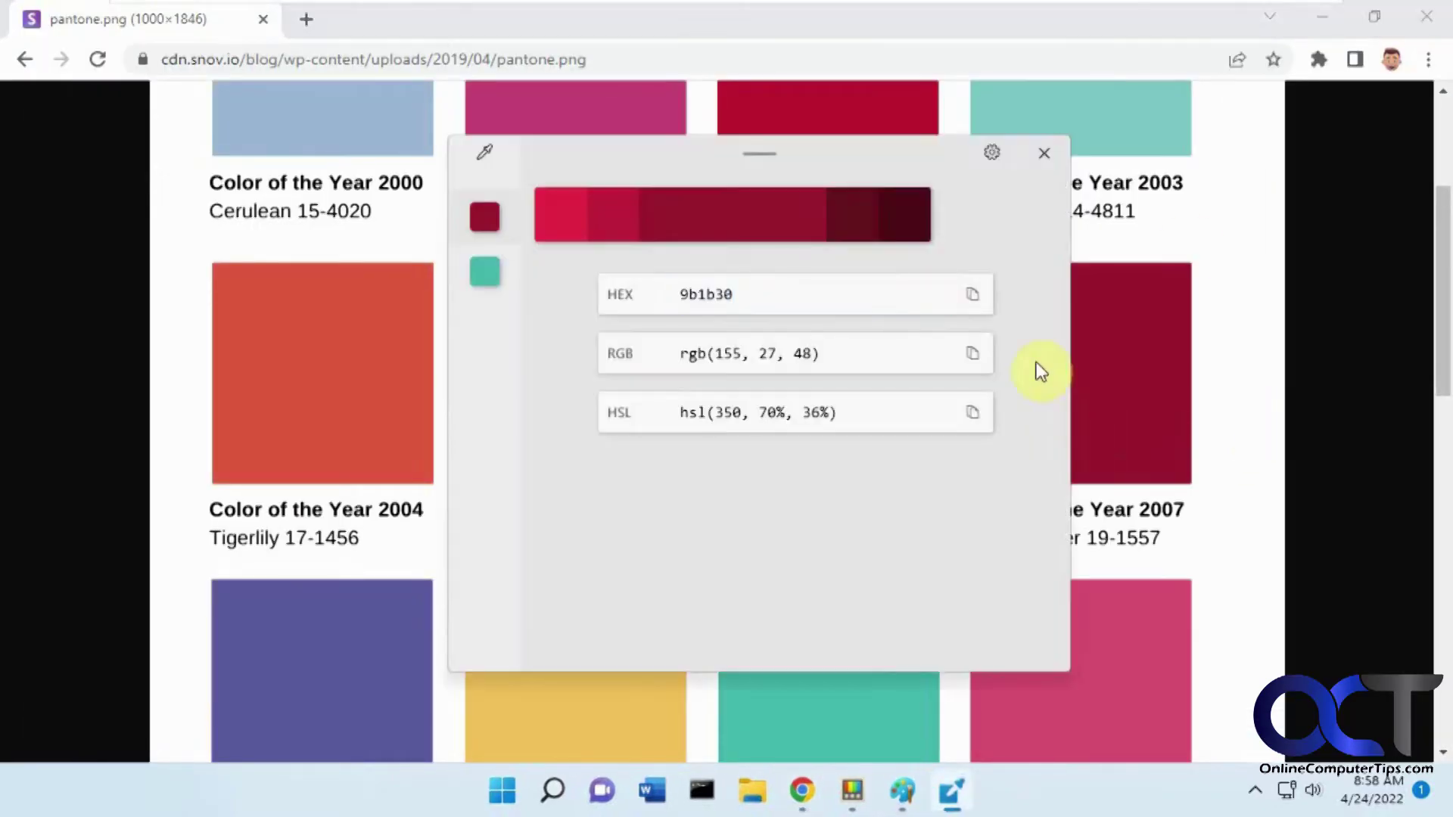
{"action": "left_click", "coordinate": [991, 159]}
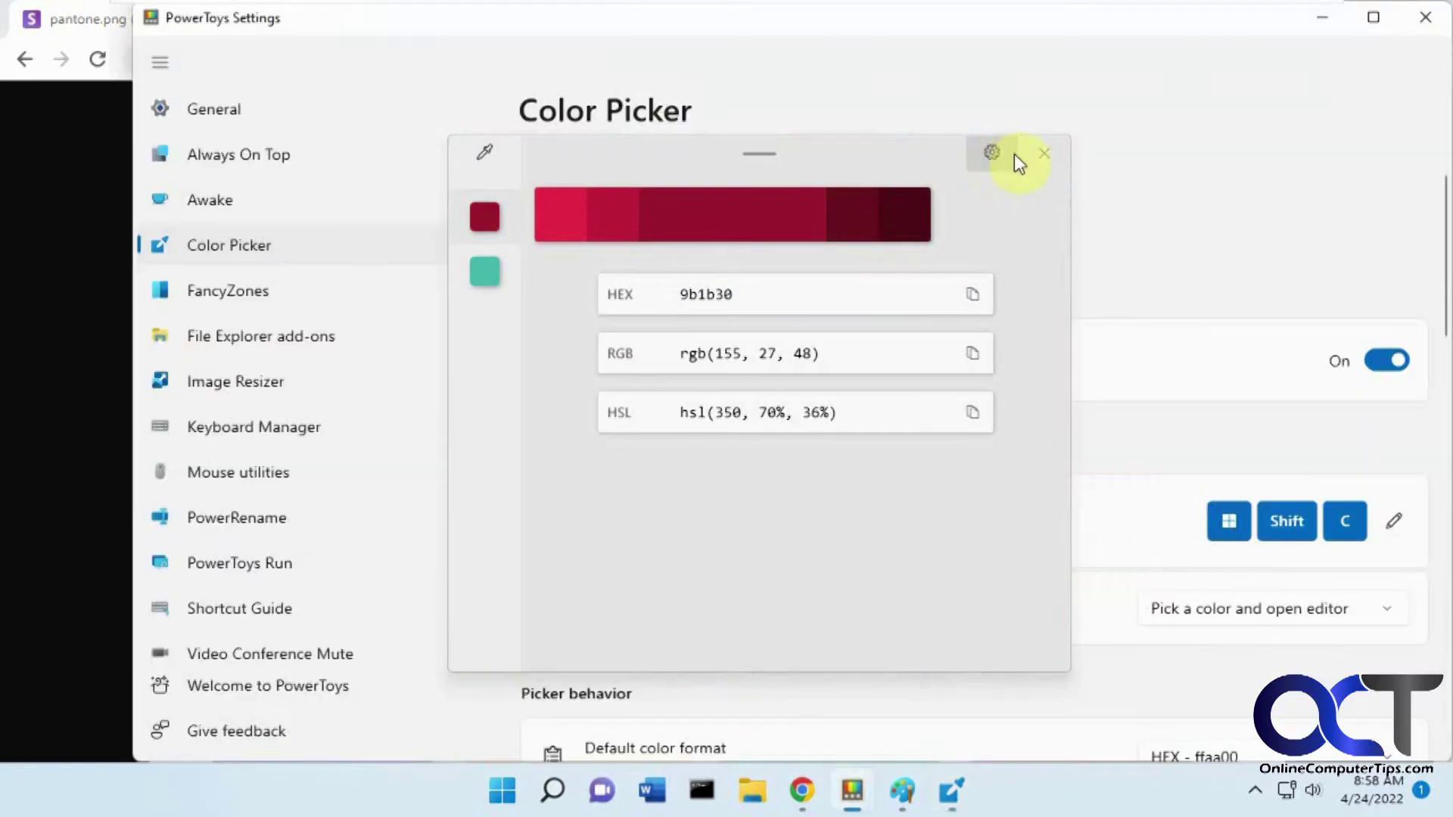
{"action": "left_click", "coordinate": [1044, 154]}
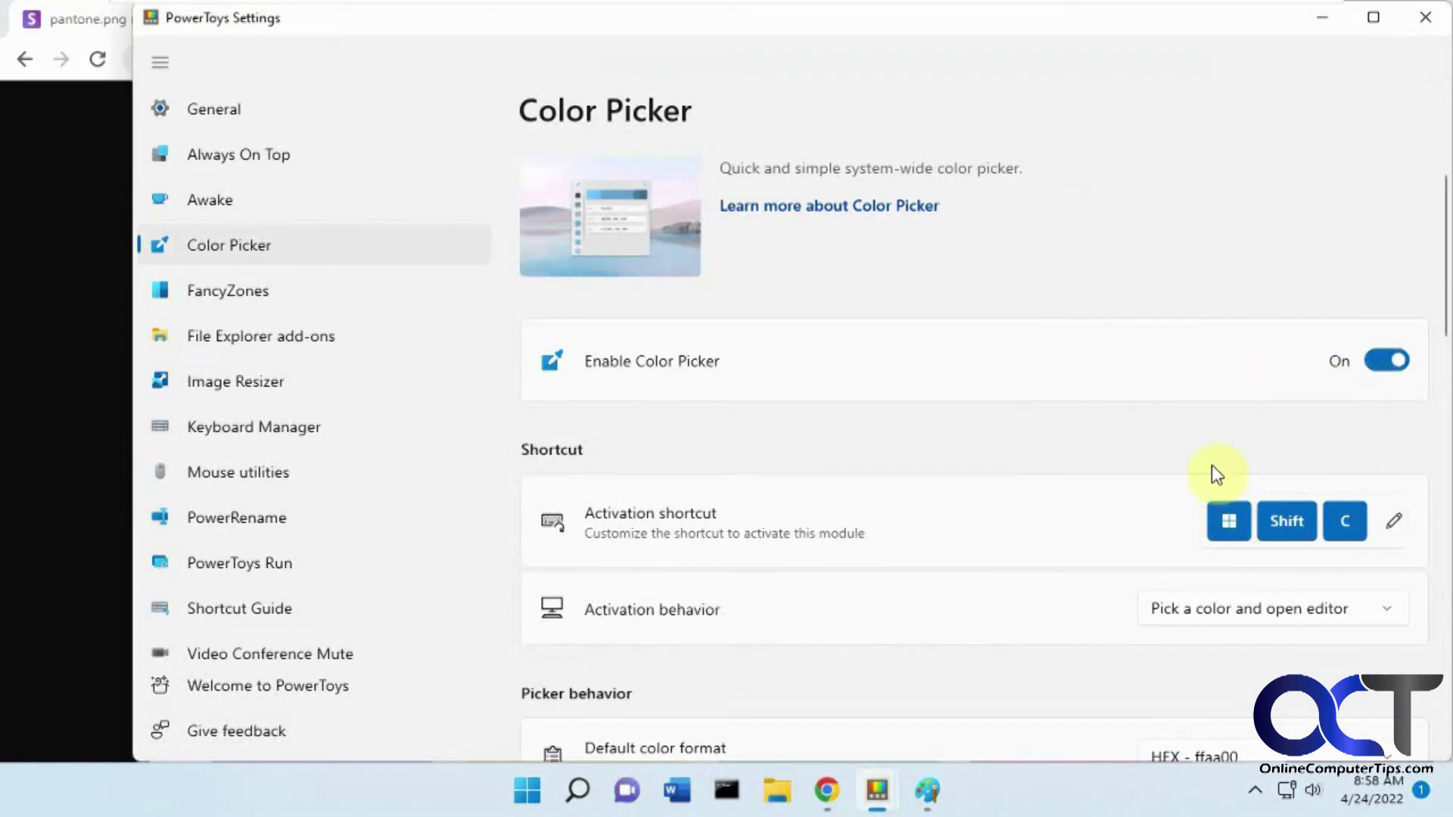
{"action": "scroll", "coordinate": [1200, 444], "scroll_direction": "down", "scroll_amount": 1}
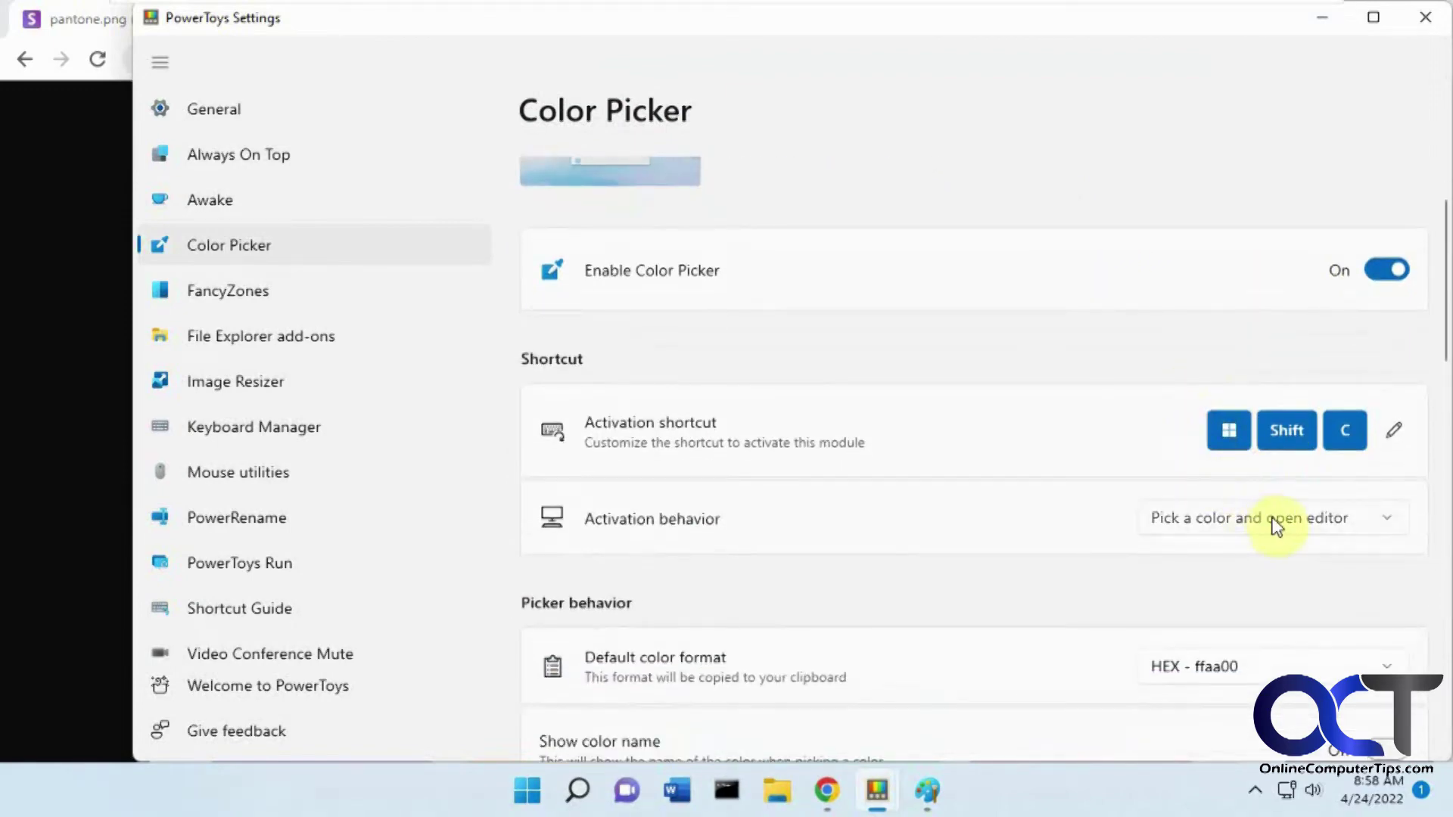
Review activation behavior and default format (keeping HEX), switch Show color name on, return to the Pantone page.
{"action": "left_click", "coordinate": [1268, 519]}
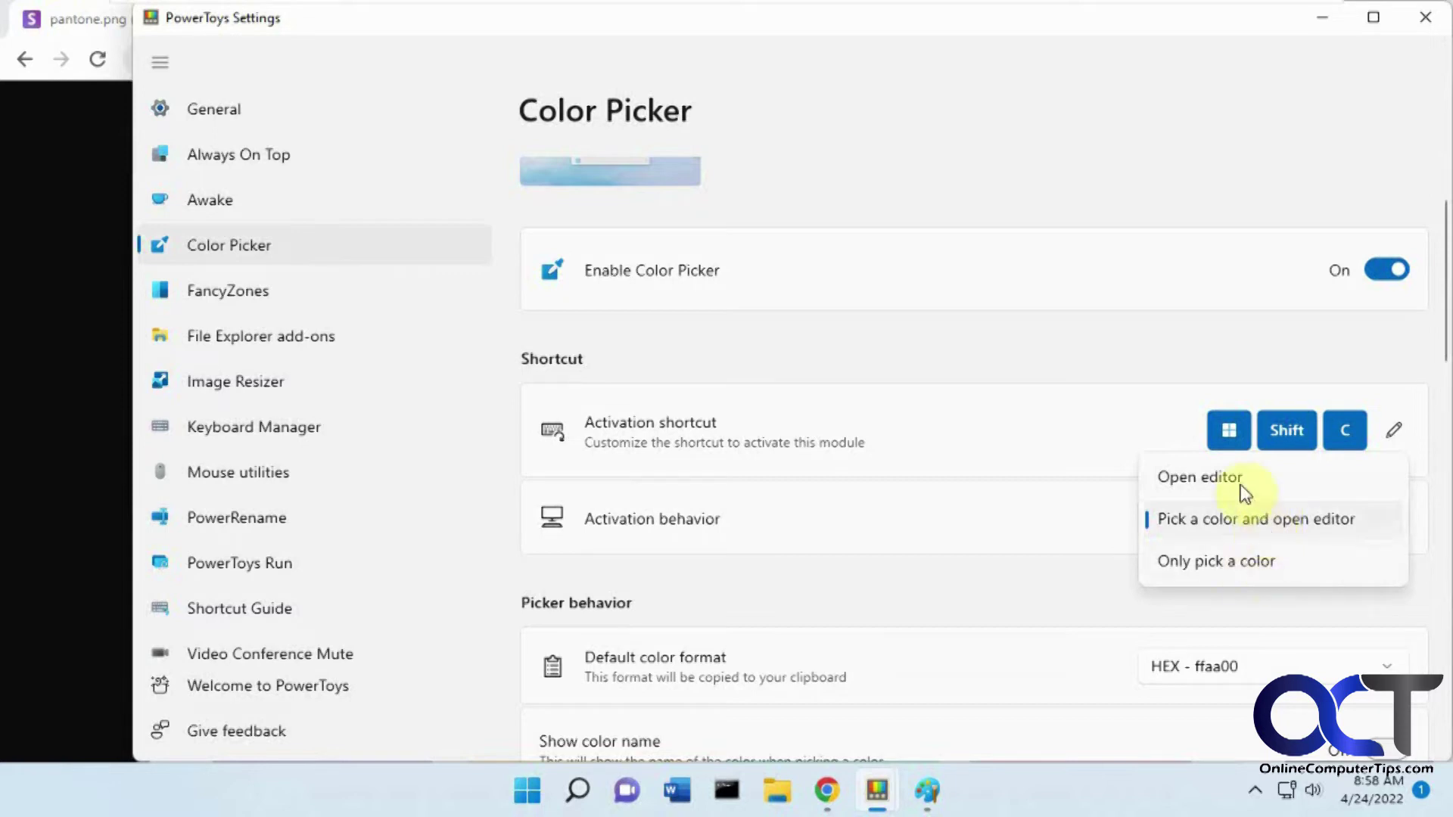
{"action": "left_click", "coordinate": [1077, 594]}
{"action": "scroll", "coordinate": [1090, 584], "scroll_direction": "down", "scroll_amount": 2}
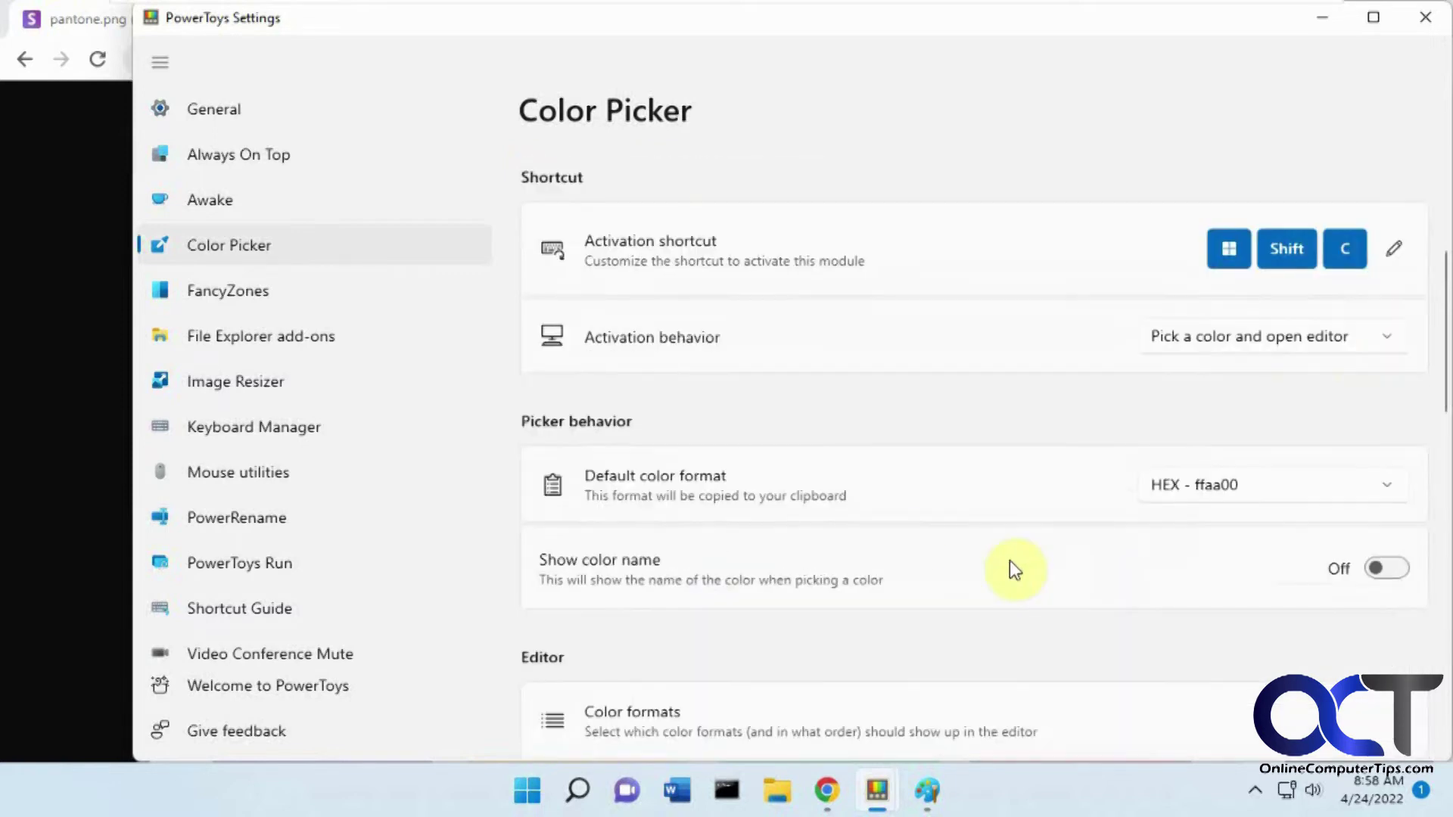
{"action": "left_click", "coordinate": [1274, 487]}
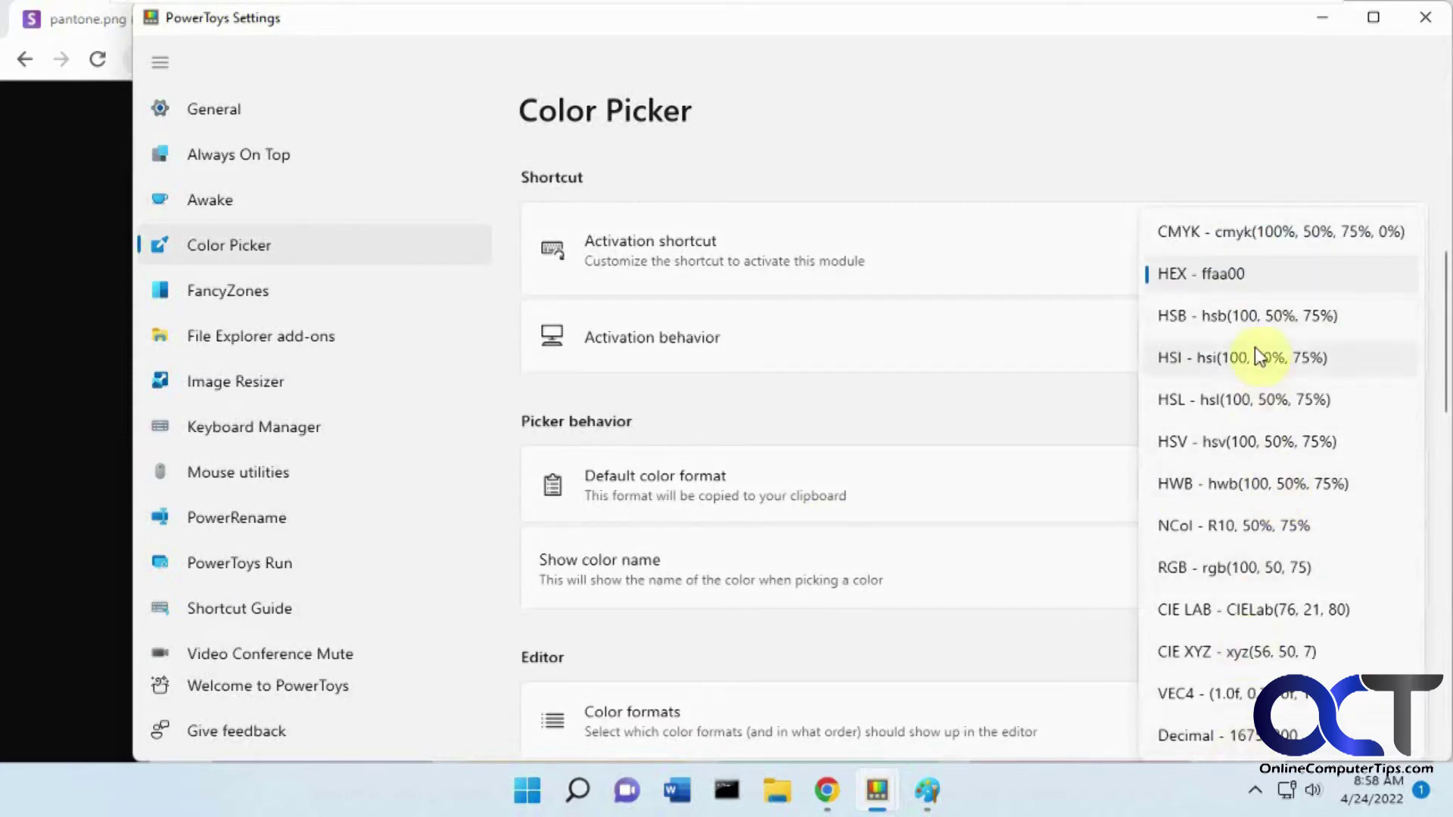
{"action": "left_click", "coordinate": [1057, 398]}
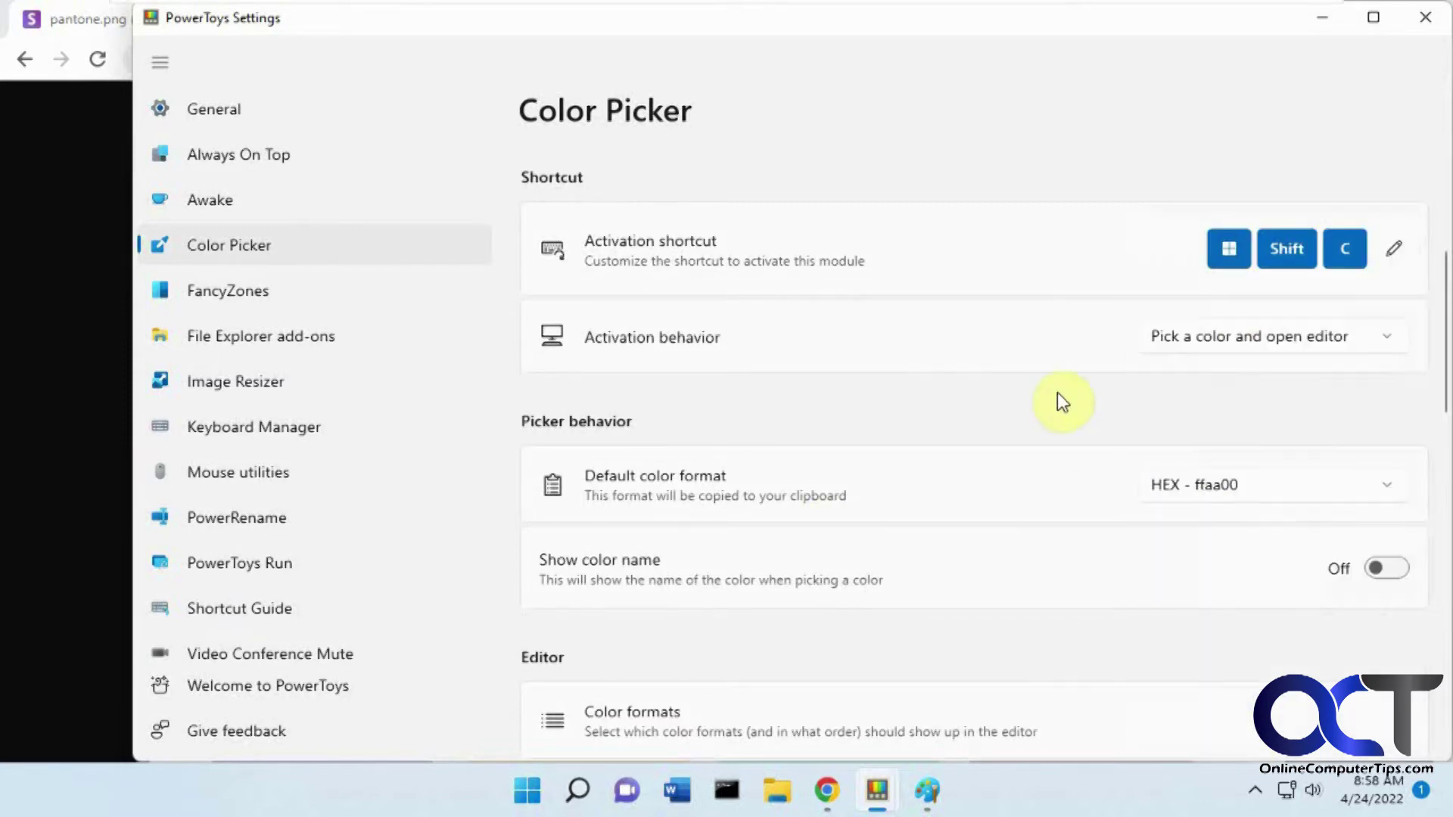
{"action": "scroll", "coordinate": [1132, 486], "scroll_direction": "down", "scroll_amount": 2}
{"action": "left_click", "coordinate": [1388, 478]}
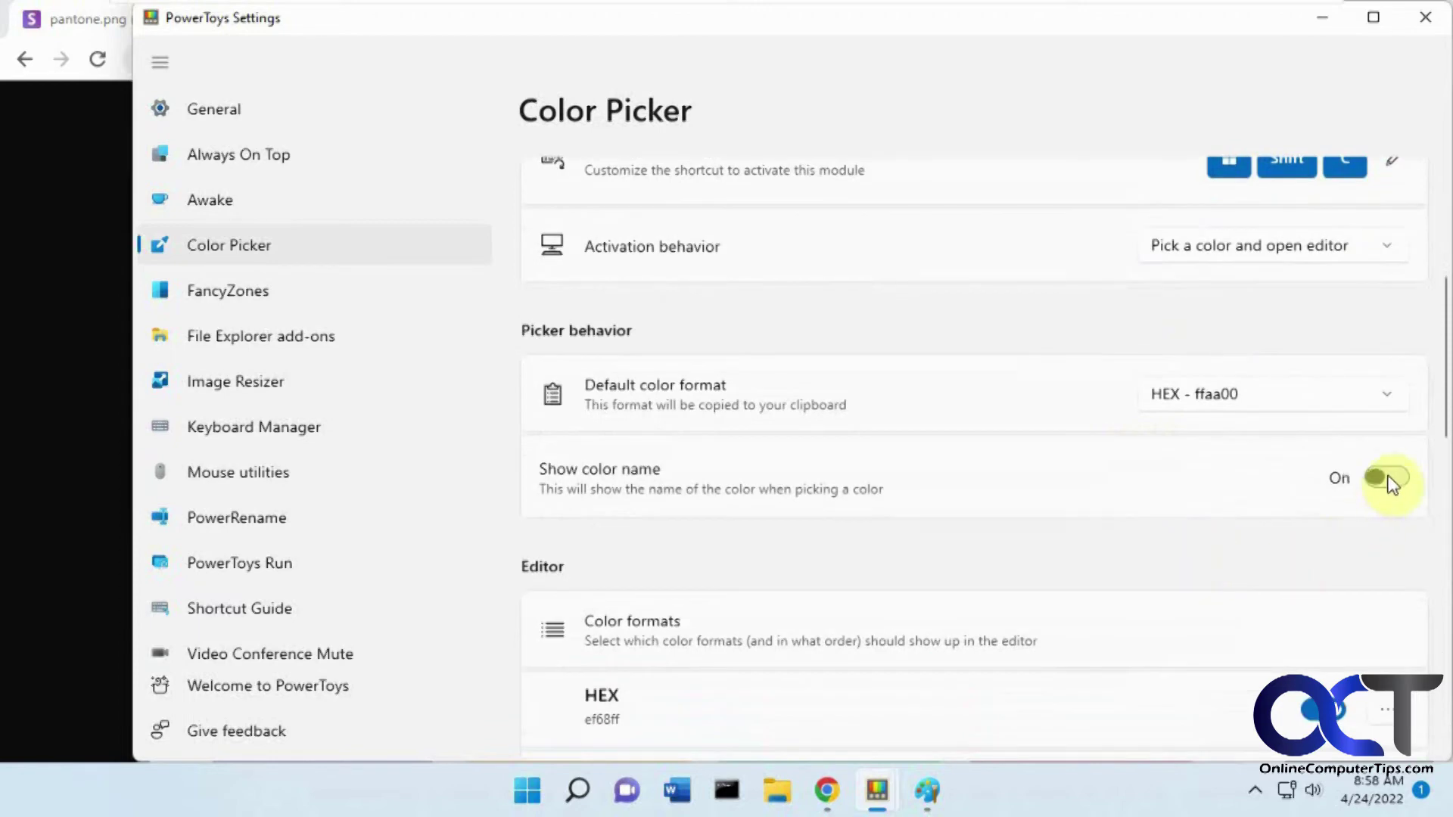
{"action": "mouse_move", "coordinate": [826, 791]}
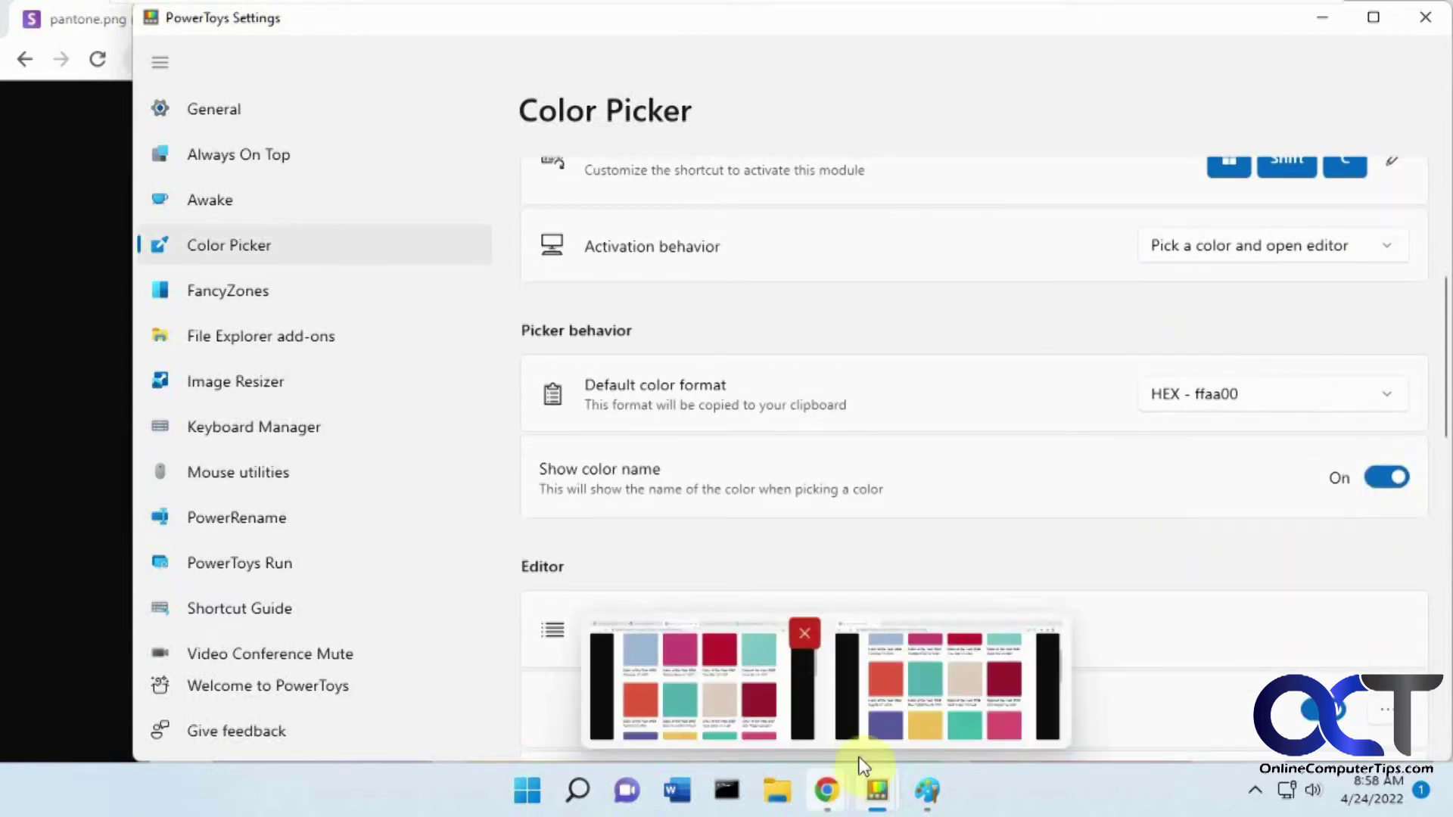
{"action": "left_click", "coordinate": [893, 717]}
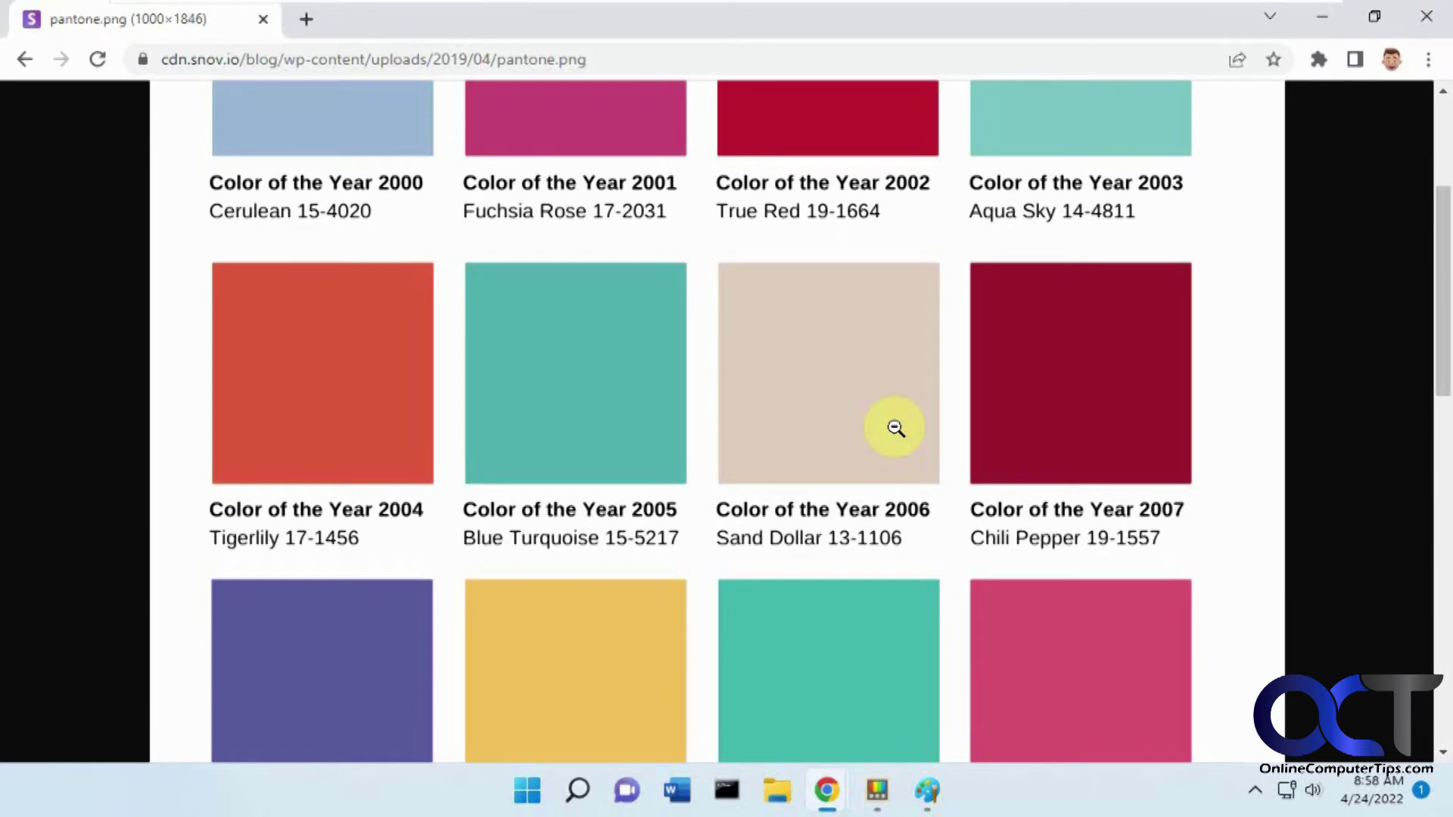
Pick the teal swatch, then in Settings switch Show color name off and enable CMYK as an editor format.
{"action": "key", "text": "super+shift+c"}
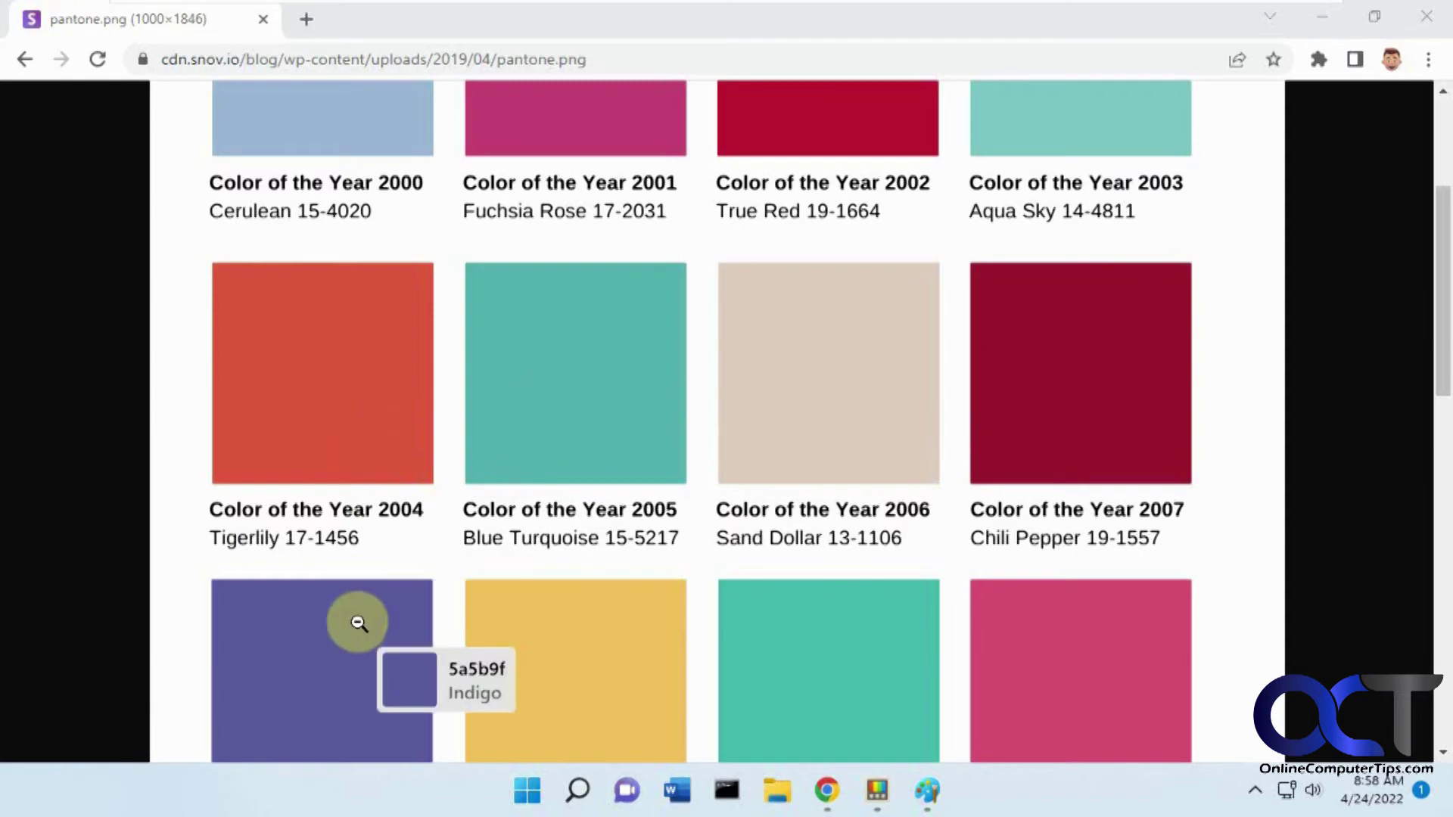
{"action": "left_click", "coordinate": [792, 634]}
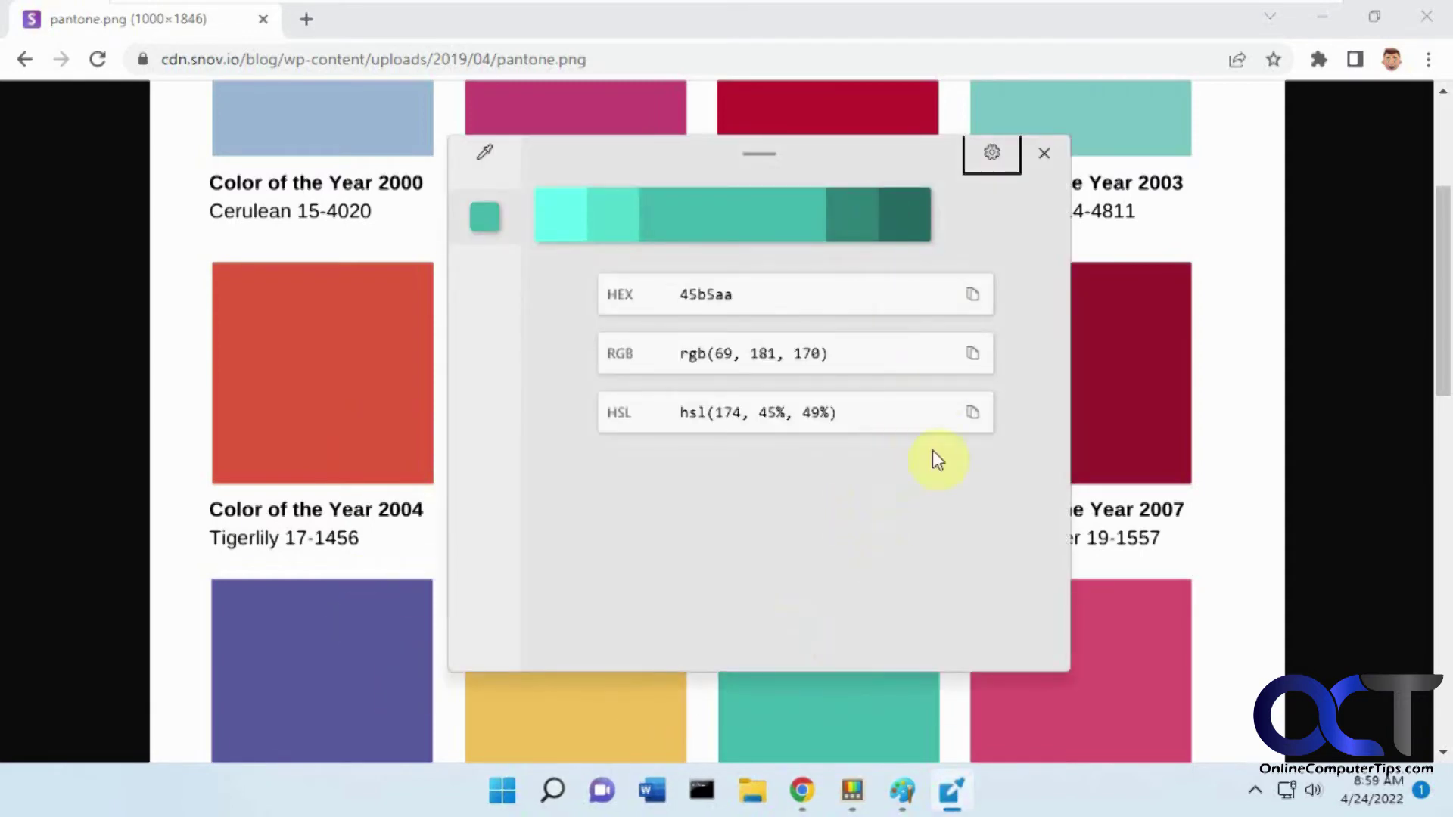
{"action": "left_click", "coordinate": [991, 155]}
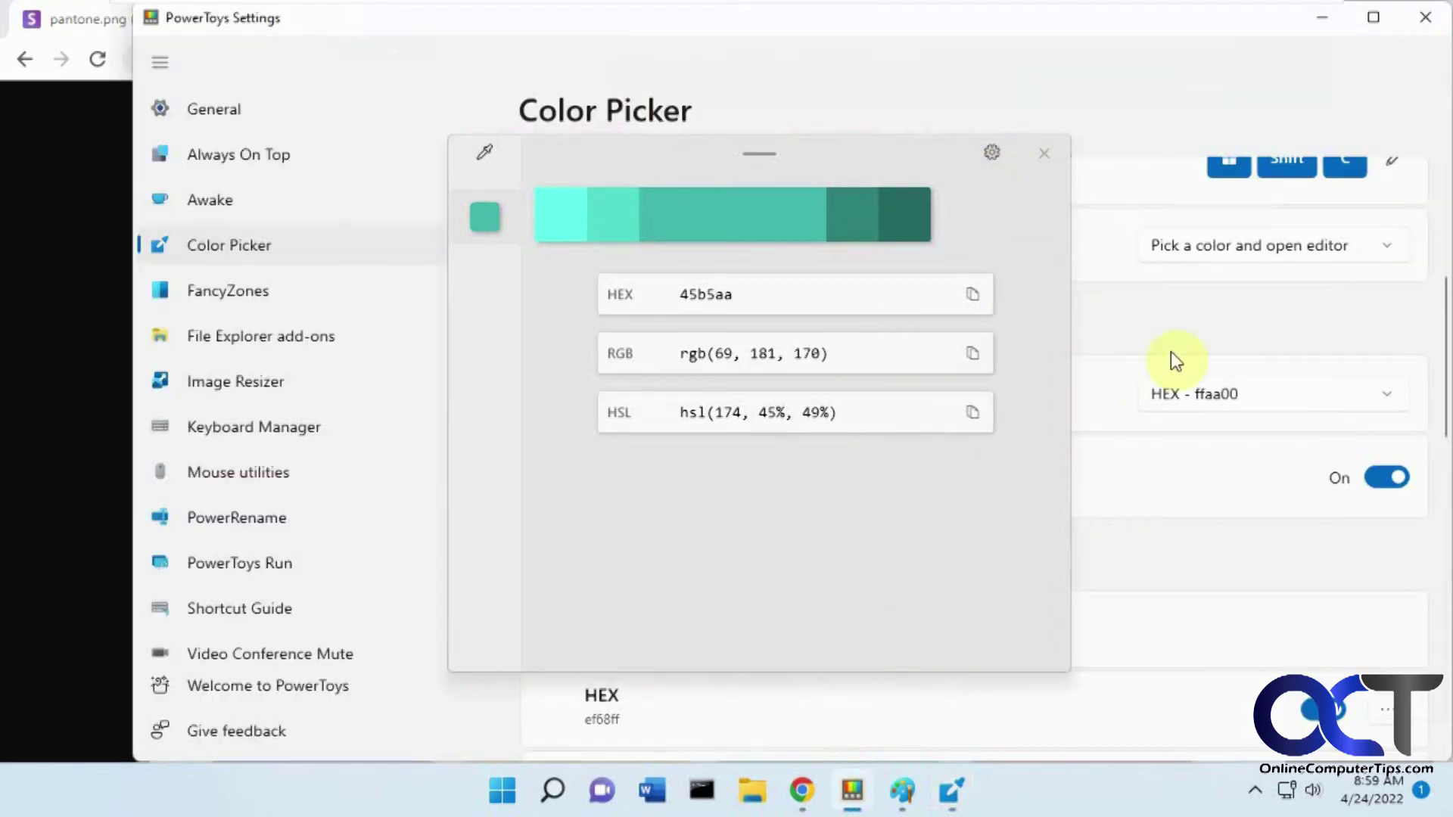
{"action": "left_click", "coordinate": [1043, 153]}
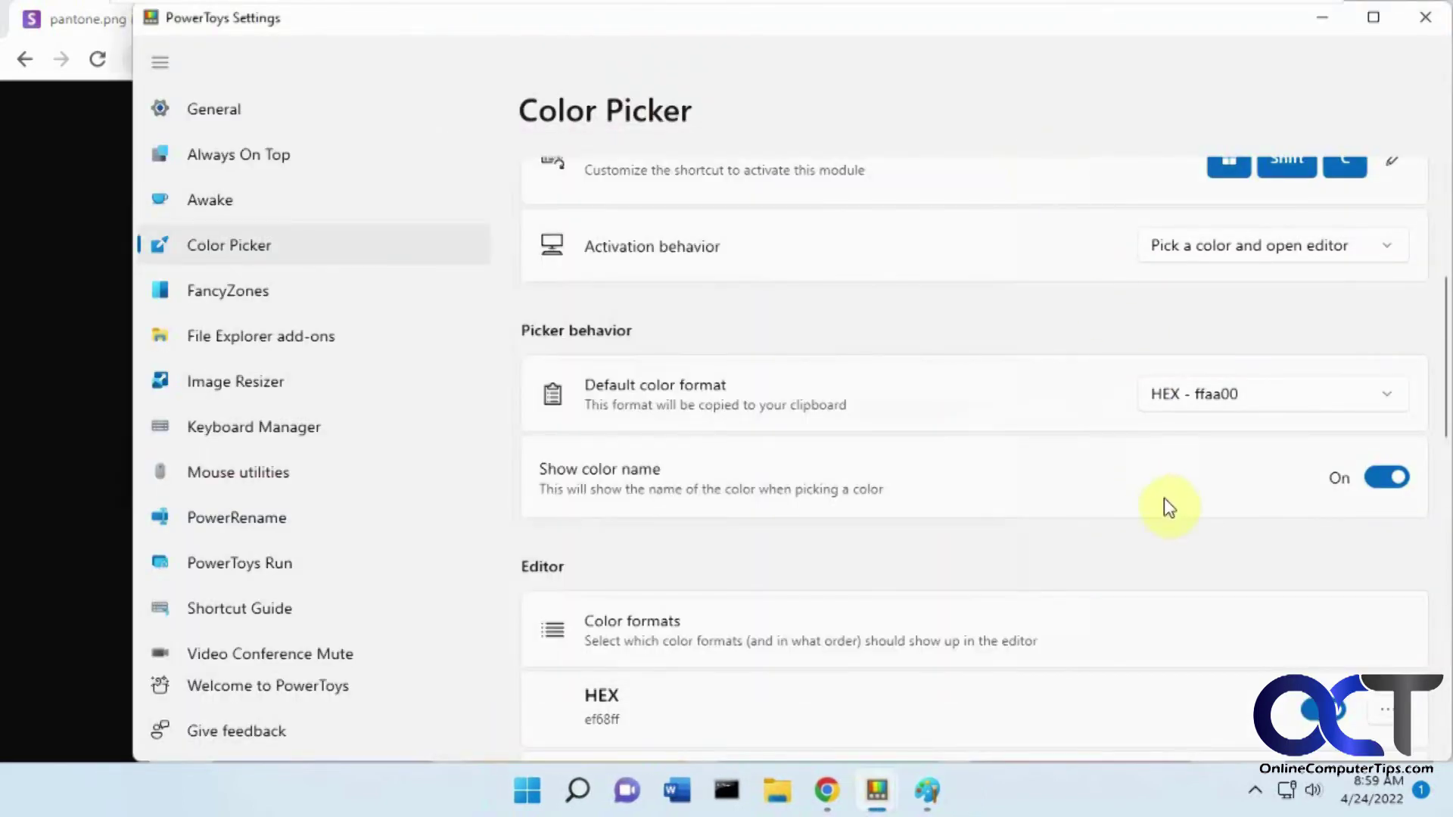
{"action": "left_click", "coordinate": [1379, 478]}
{"action": "scroll", "coordinate": [1248, 513], "scroll_direction": "down", "scroll_amount": 3}
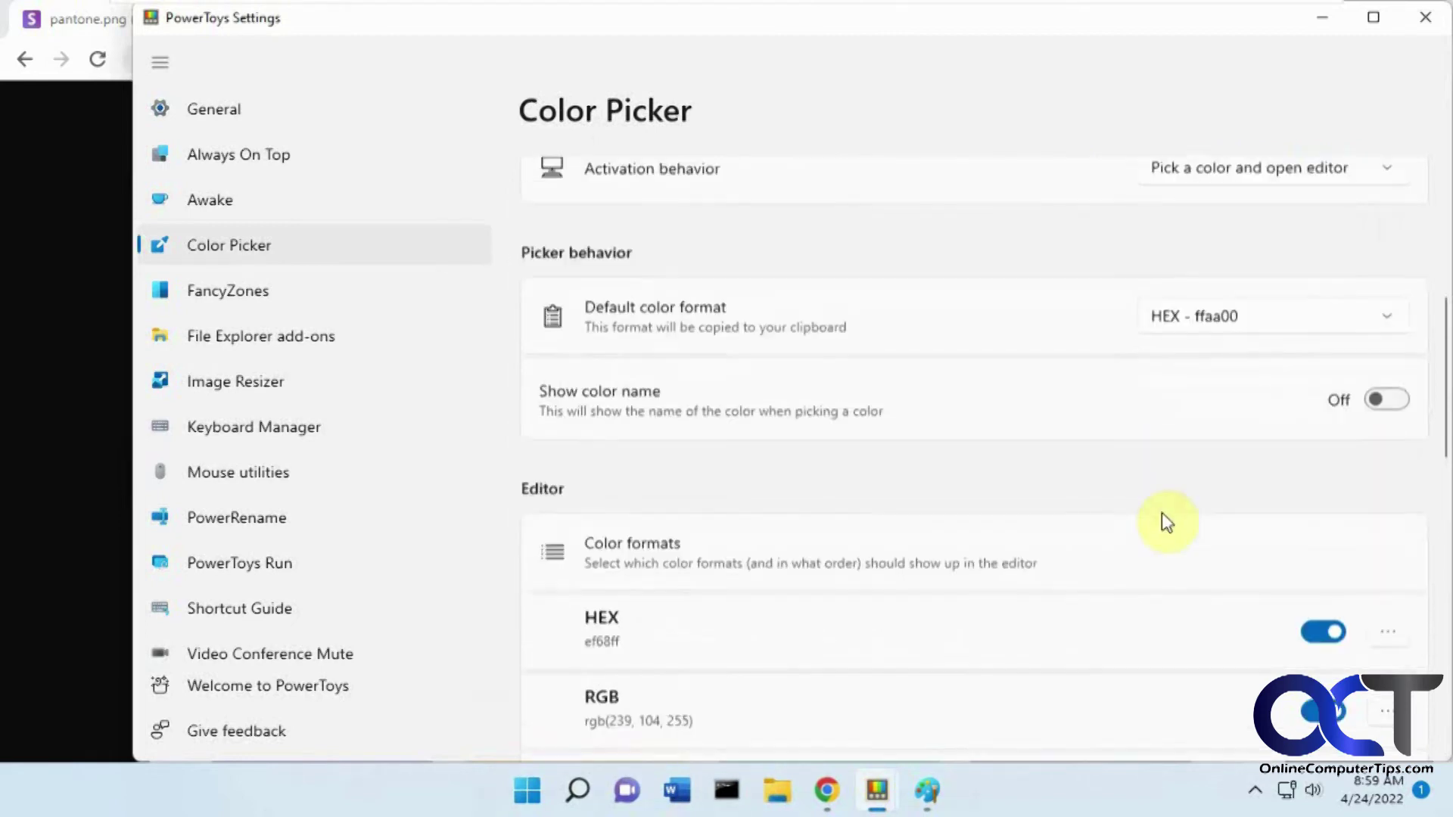
{"action": "scroll", "coordinate": [1161, 511], "scroll_direction": "down", "scroll_amount": 2}
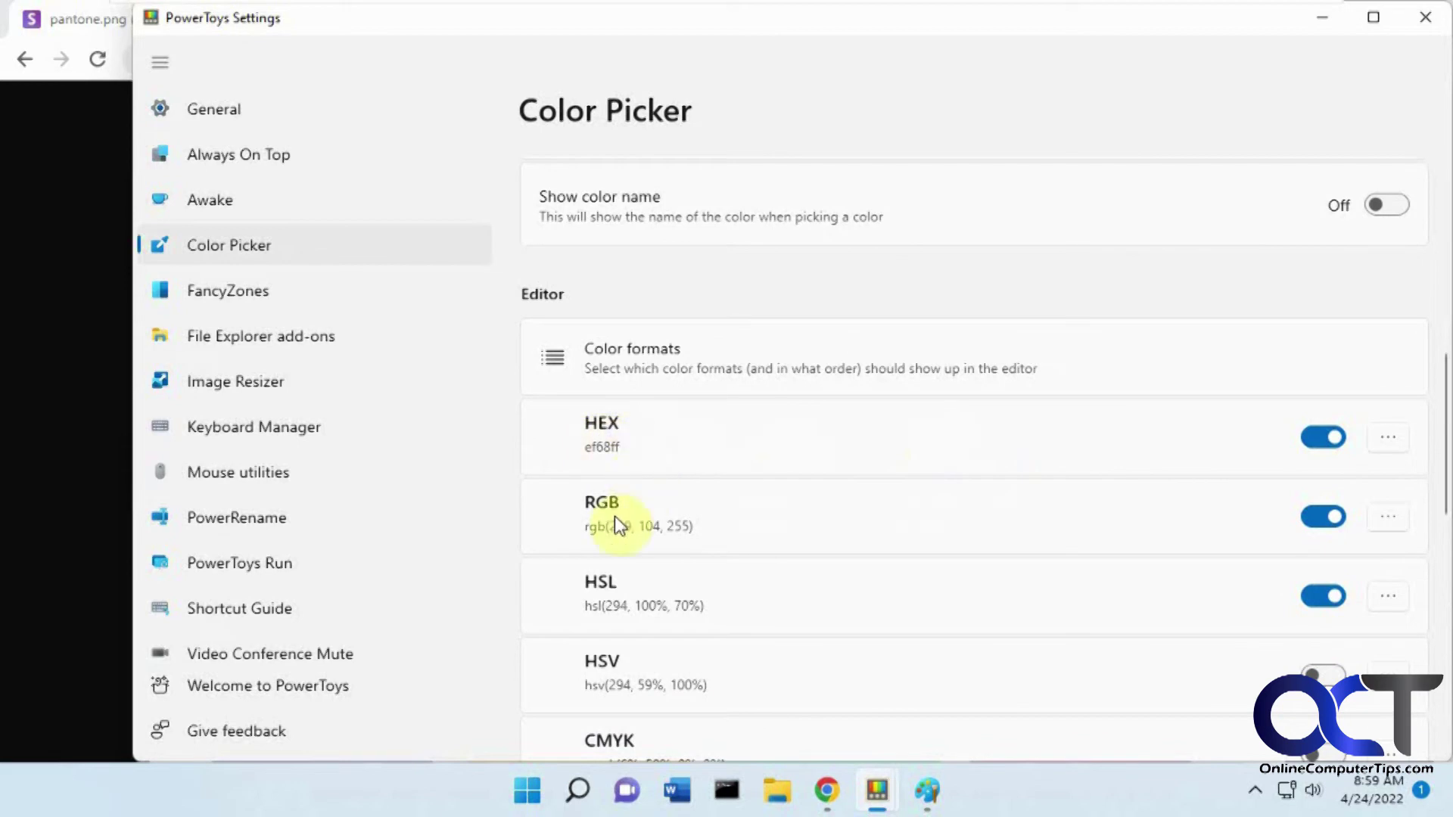
{"action": "scroll", "coordinate": [891, 596], "scroll_direction": "down", "scroll_amount": 2}
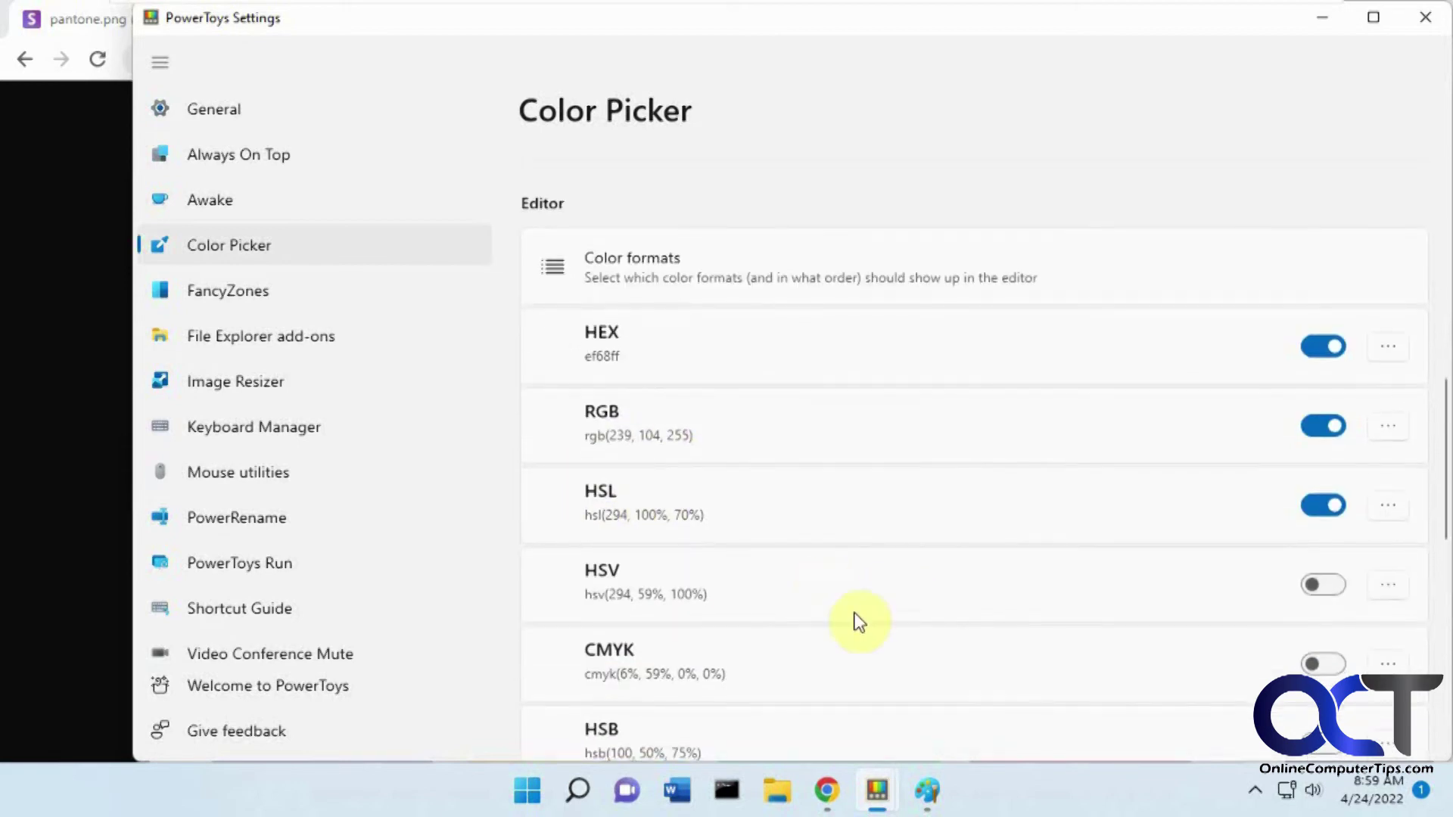
{"action": "left_click", "coordinate": [1333, 662]}
Back on the Pantone page, pick the Chili Pepper swatch colour with the picker.
{"action": "key", "text": "alt+Tab"}
{"action": "key", "text": "super+shift+c"}
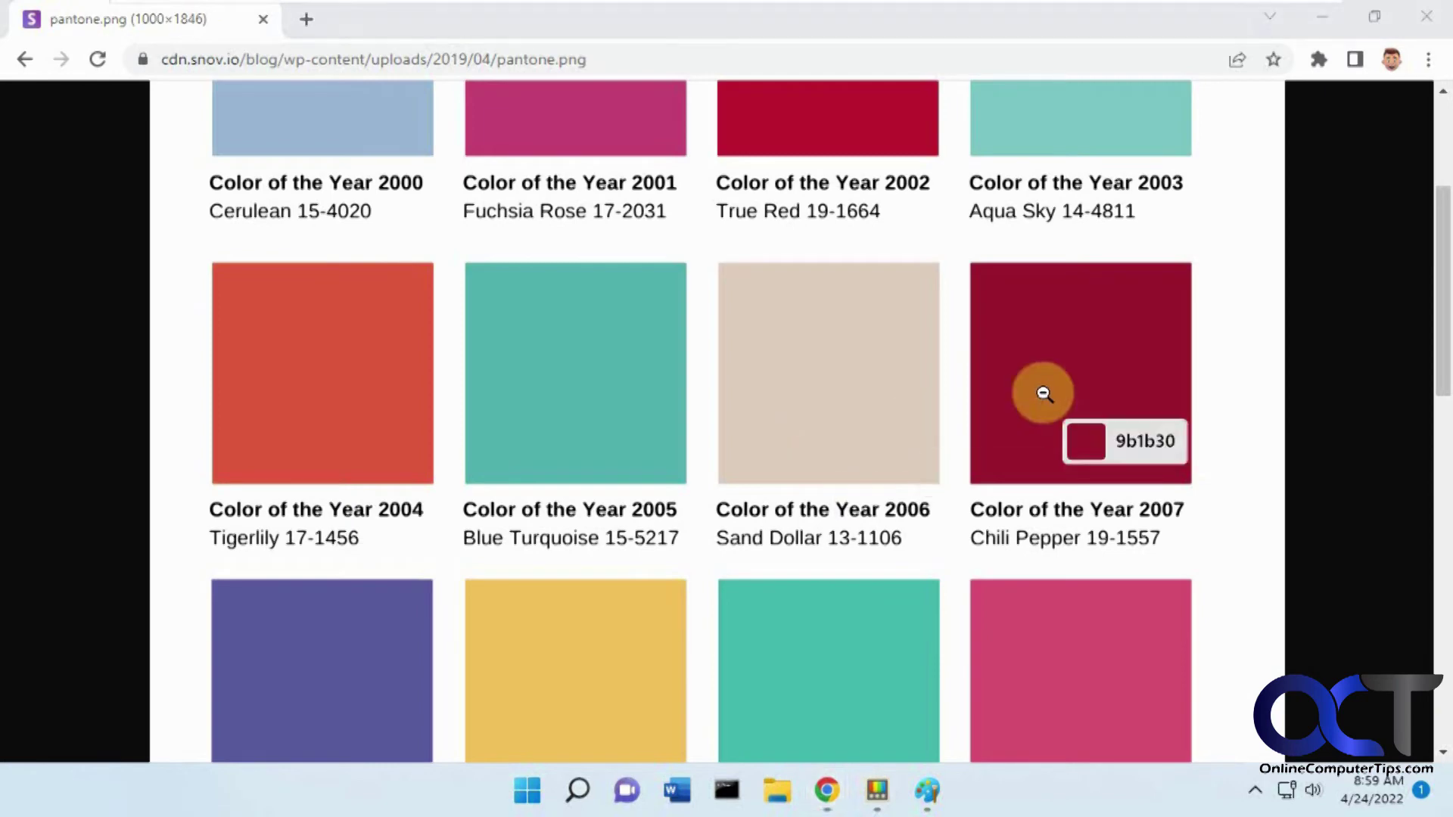
{"action": "left_click", "coordinate": [1039, 393]}
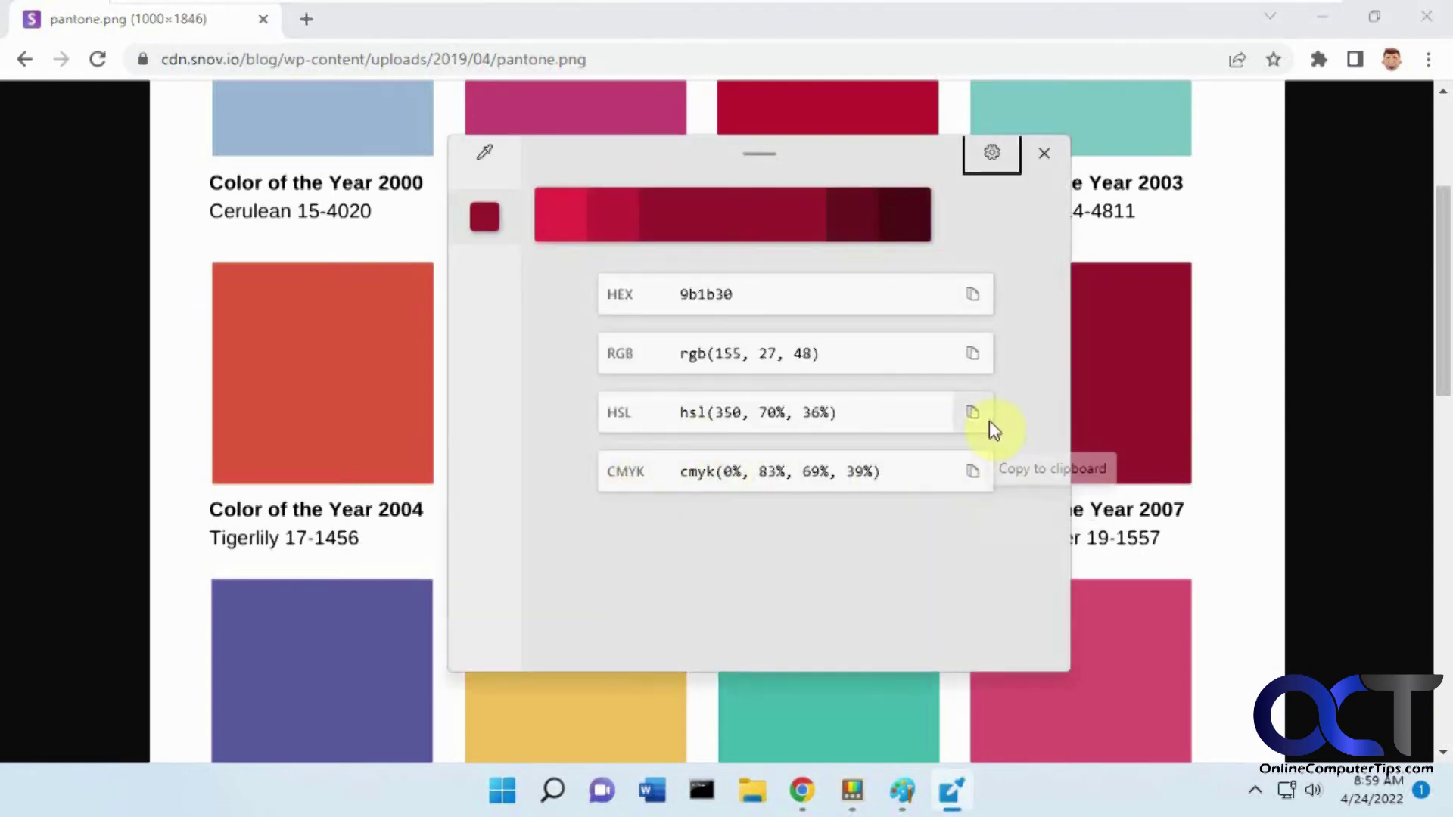
Return to Color Picker settings and look at the HEX format's reordering options without changing them.
{"action": "left_click", "coordinate": [990, 154]}
{"action": "left_click", "coordinate": [1045, 155]}
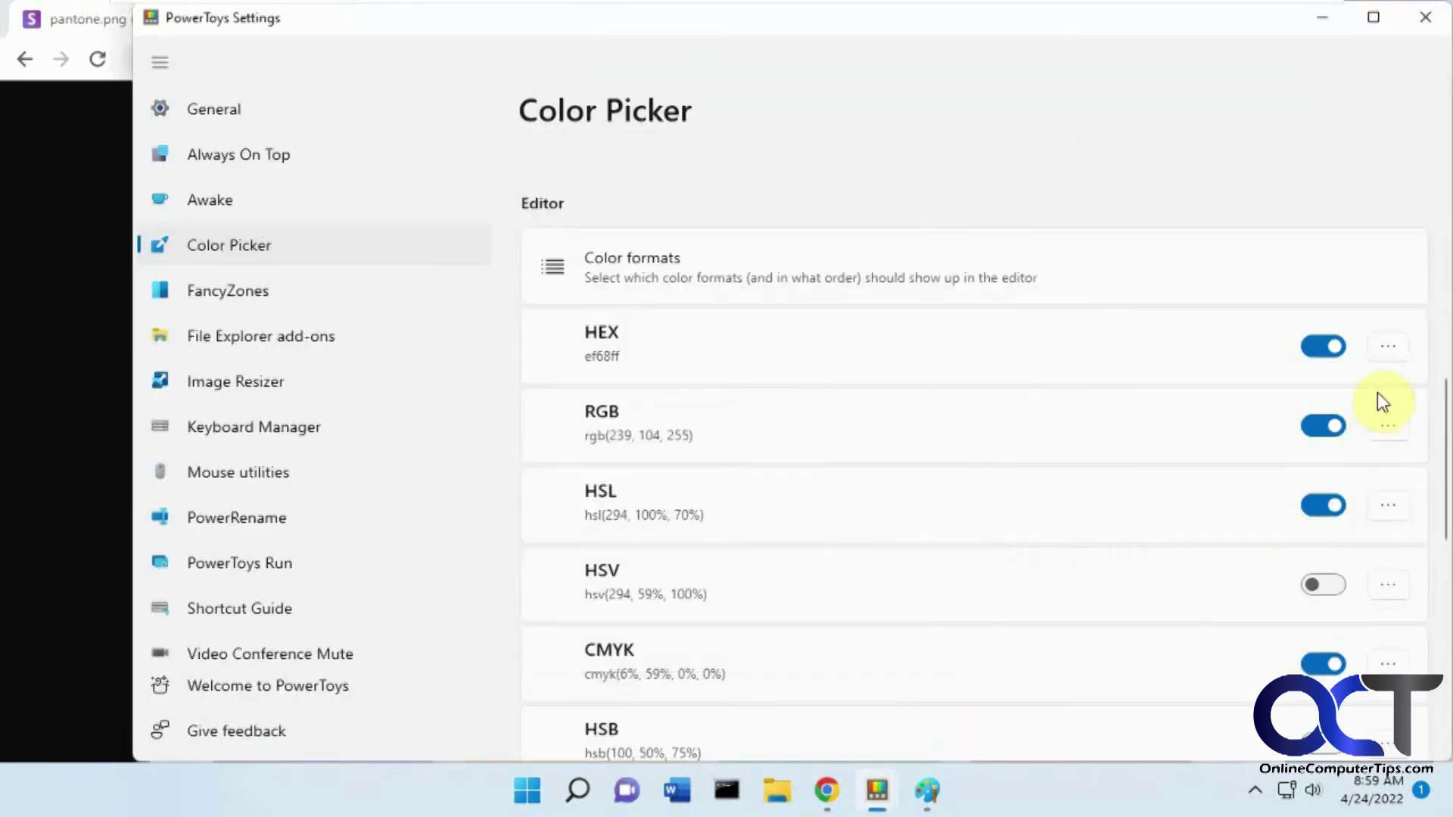
{"action": "left_click", "coordinate": [1384, 349]}
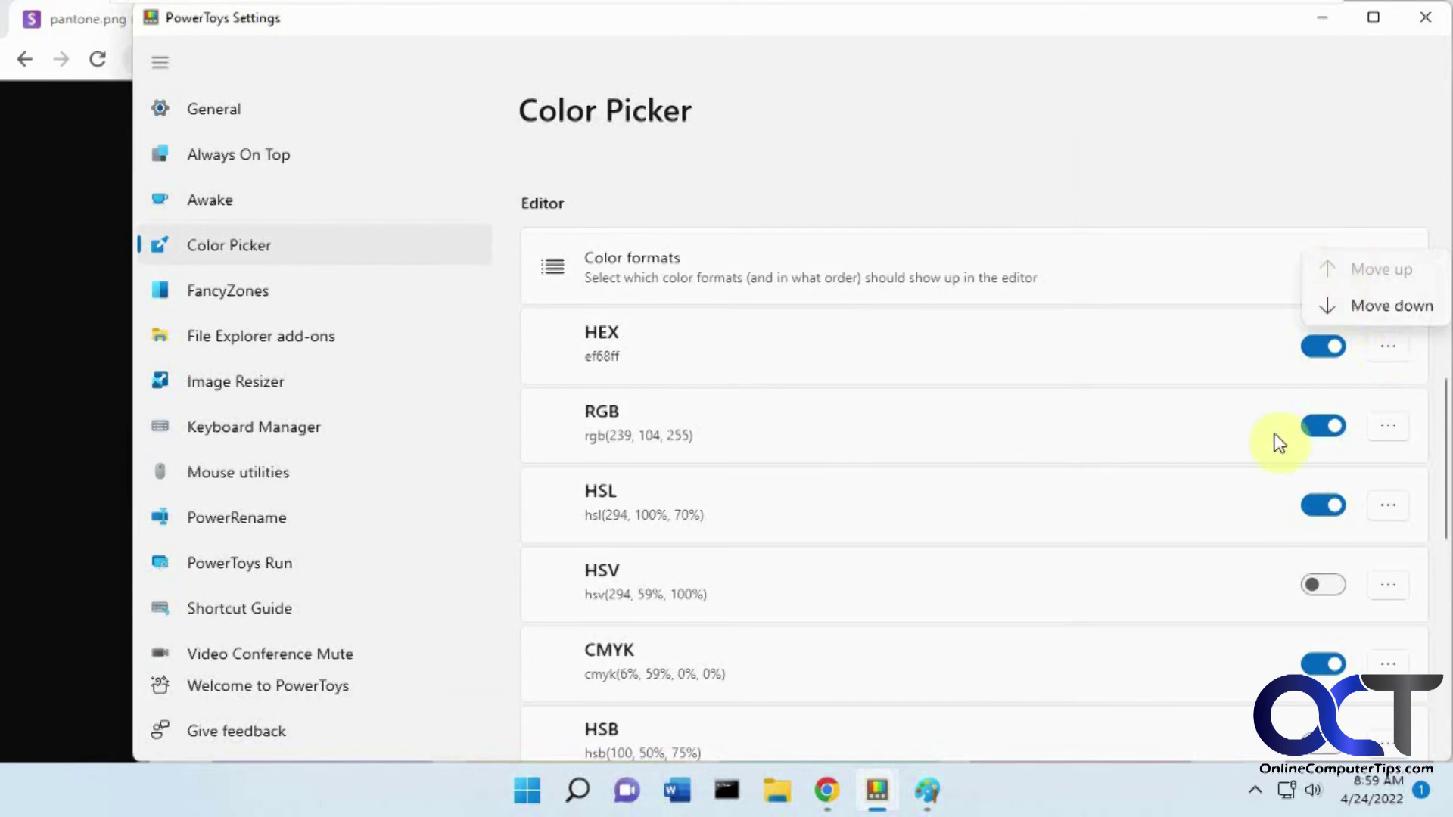
{"action": "left_click", "coordinate": [1317, 668]}
{"action": "scroll", "coordinate": [1132, 606], "scroll_direction": "down", "scroll_amount": 1}
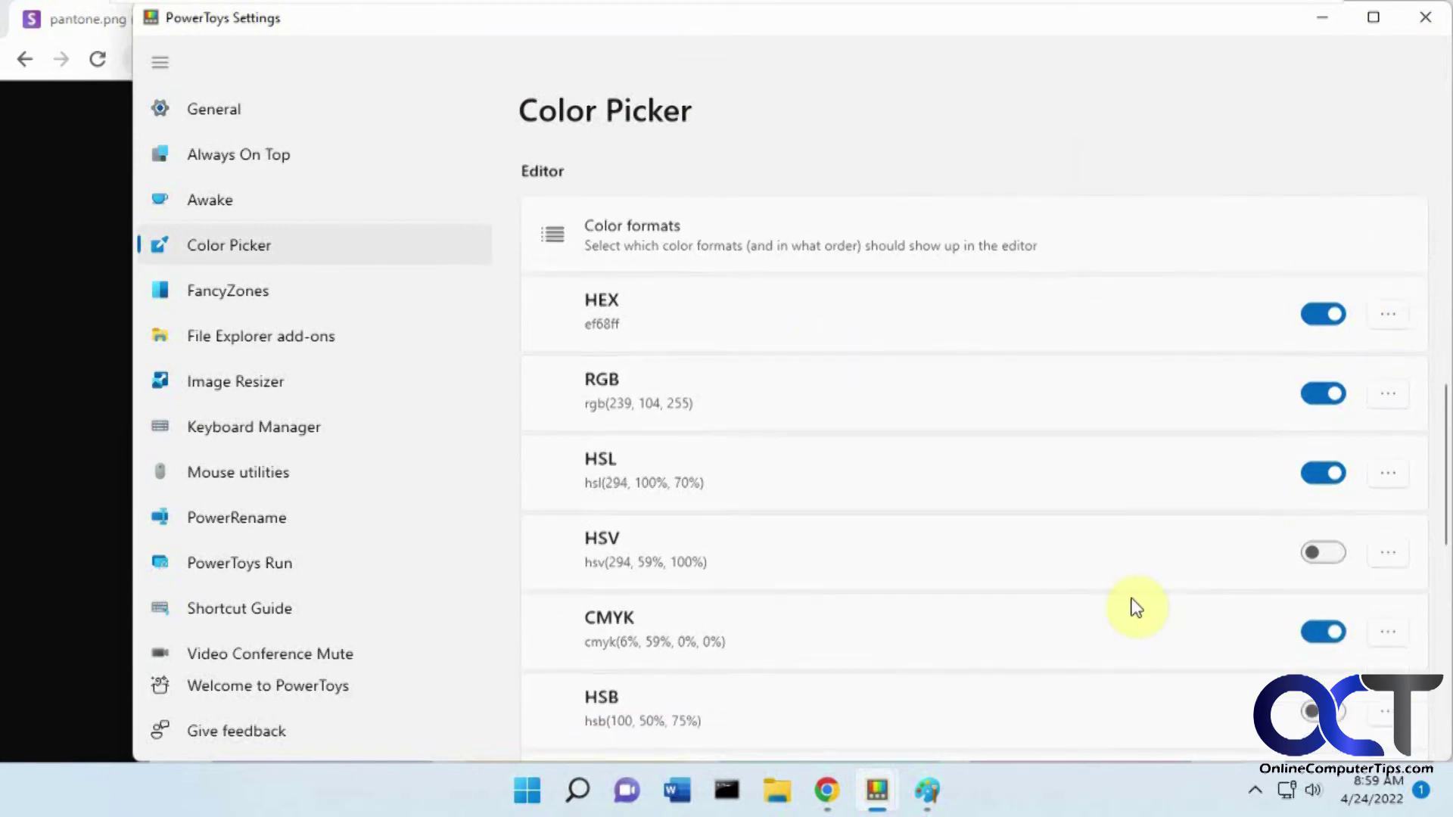
{"action": "scroll", "coordinate": [1131, 606], "scroll_direction": "down", "scroll_amount": 3}
{"action": "scroll", "coordinate": [1132, 602], "scroll_direction": "down", "scroll_amount": 1}
{"action": "scroll", "coordinate": [1132, 599], "scroll_direction": "down", "scroll_amount": 3}
{"action": "scroll", "coordinate": [1132, 598], "scroll_direction": "down", "scroll_amount": 2}
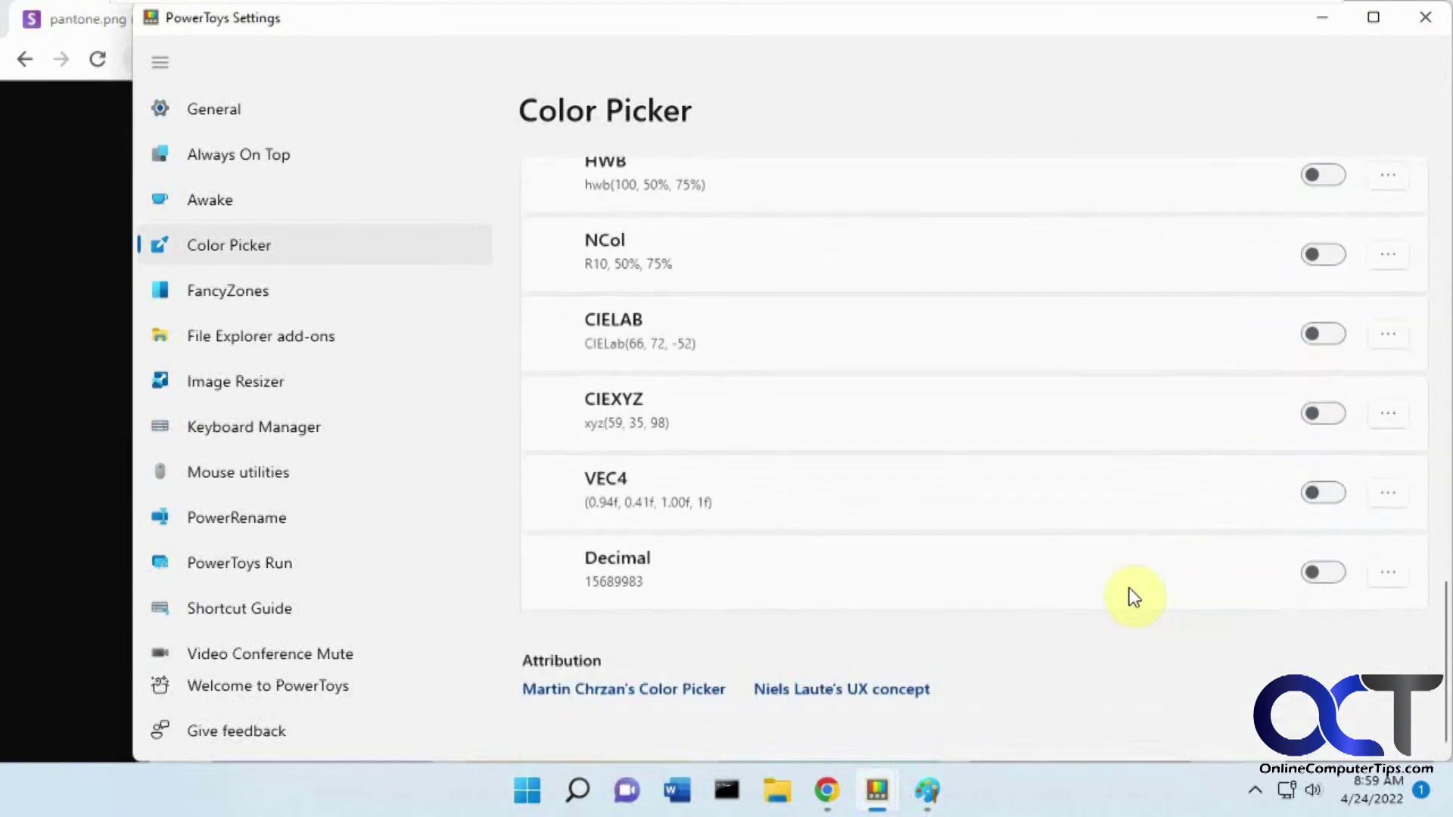
{"action": "scroll", "coordinate": [1207, 580], "scroll_direction": "up", "scroll_amount": 2}
{"action": "scroll", "coordinate": [1207, 580], "scroll_direction": "up", "scroll_amount": 3}
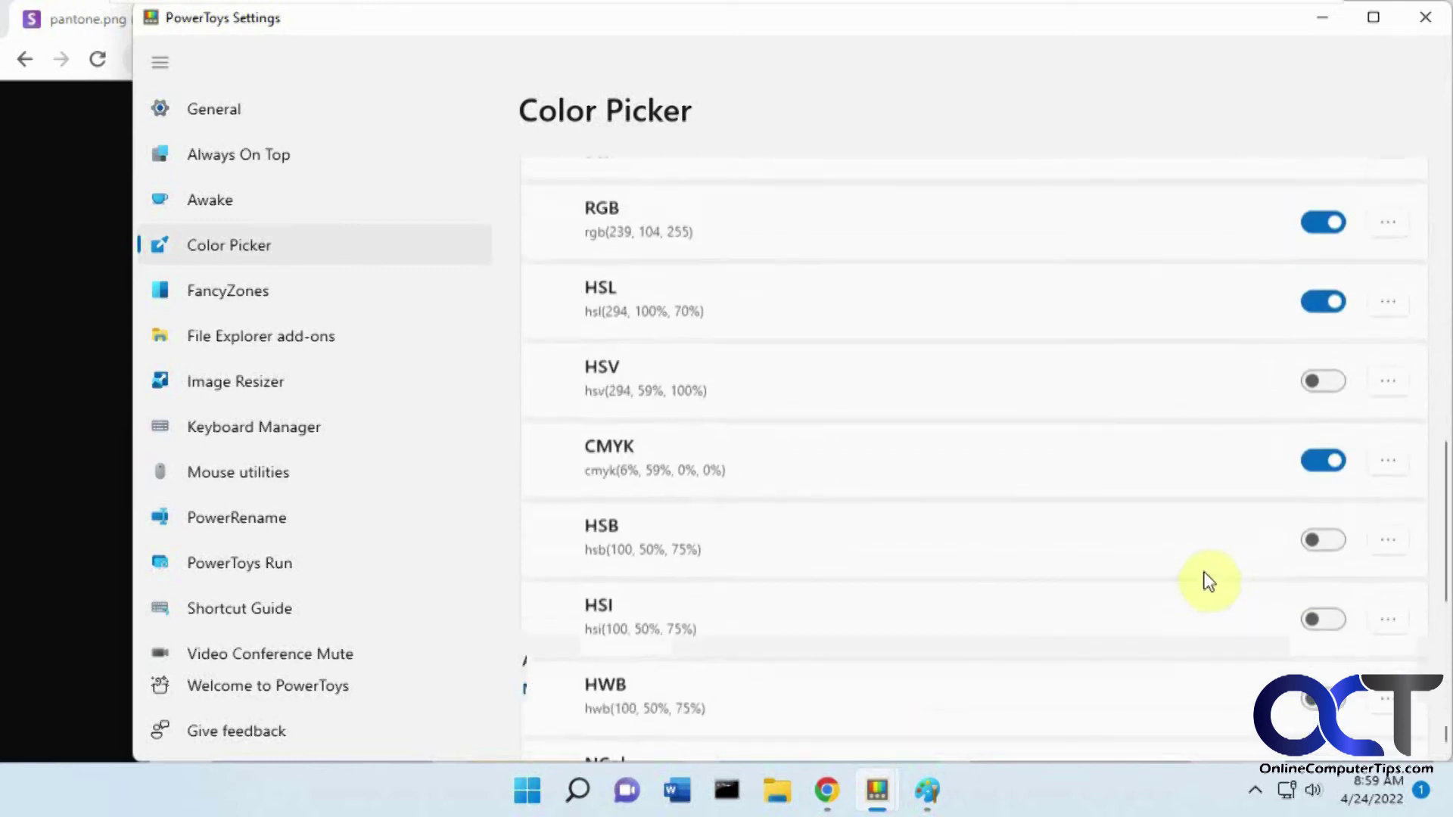
{"action": "scroll", "coordinate": [1206, 581], "scroll_direction": "up", "scroll_amount": 3}
{"action": "scroll", "coordinate": [1206, 580], "scroll_direction": "up", "scroll_amount": 3}
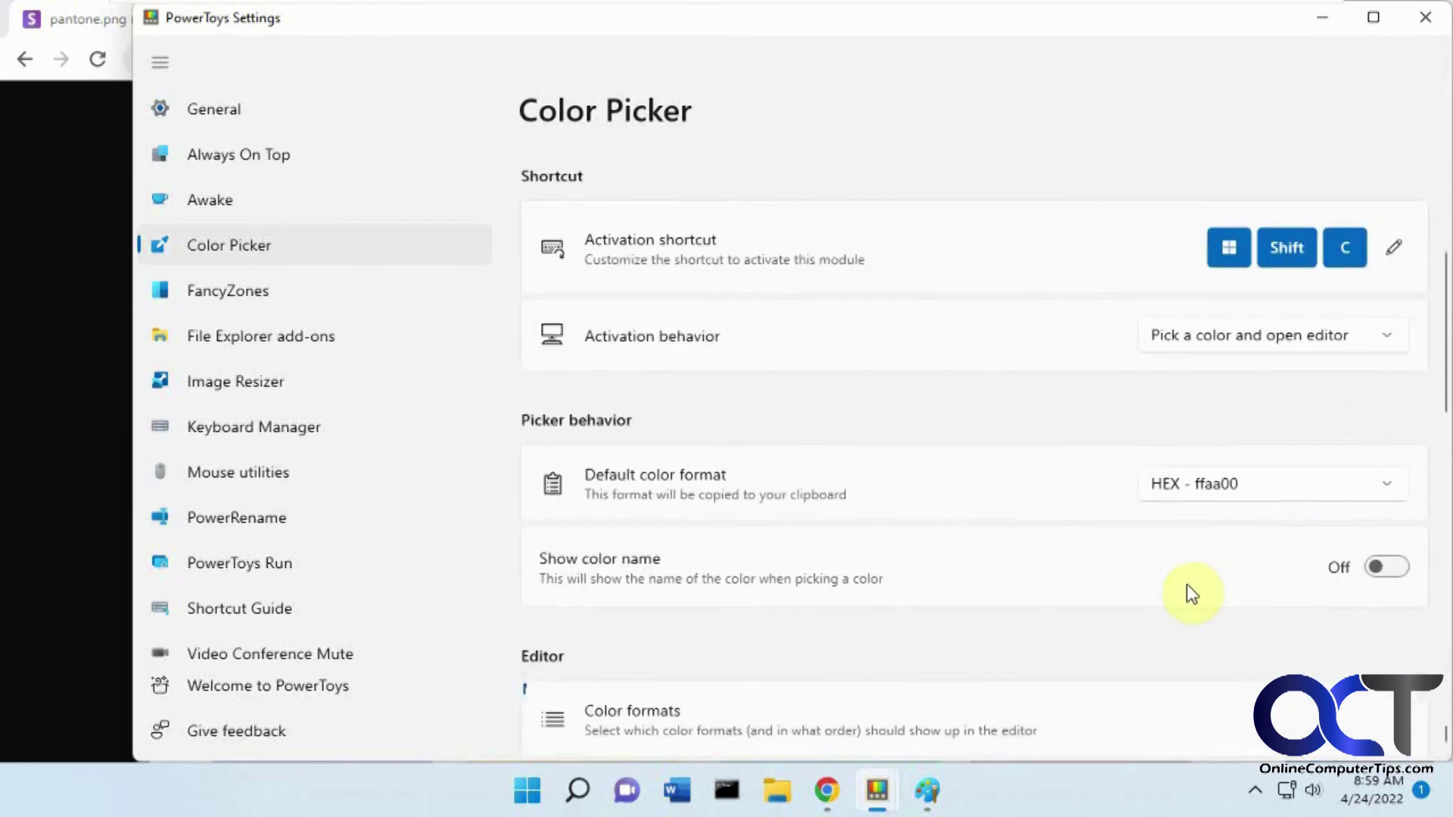
{"action": "scroll", "coordinate": [1186, 585], "scroll_direction": "up", "scroll_amount": 3}
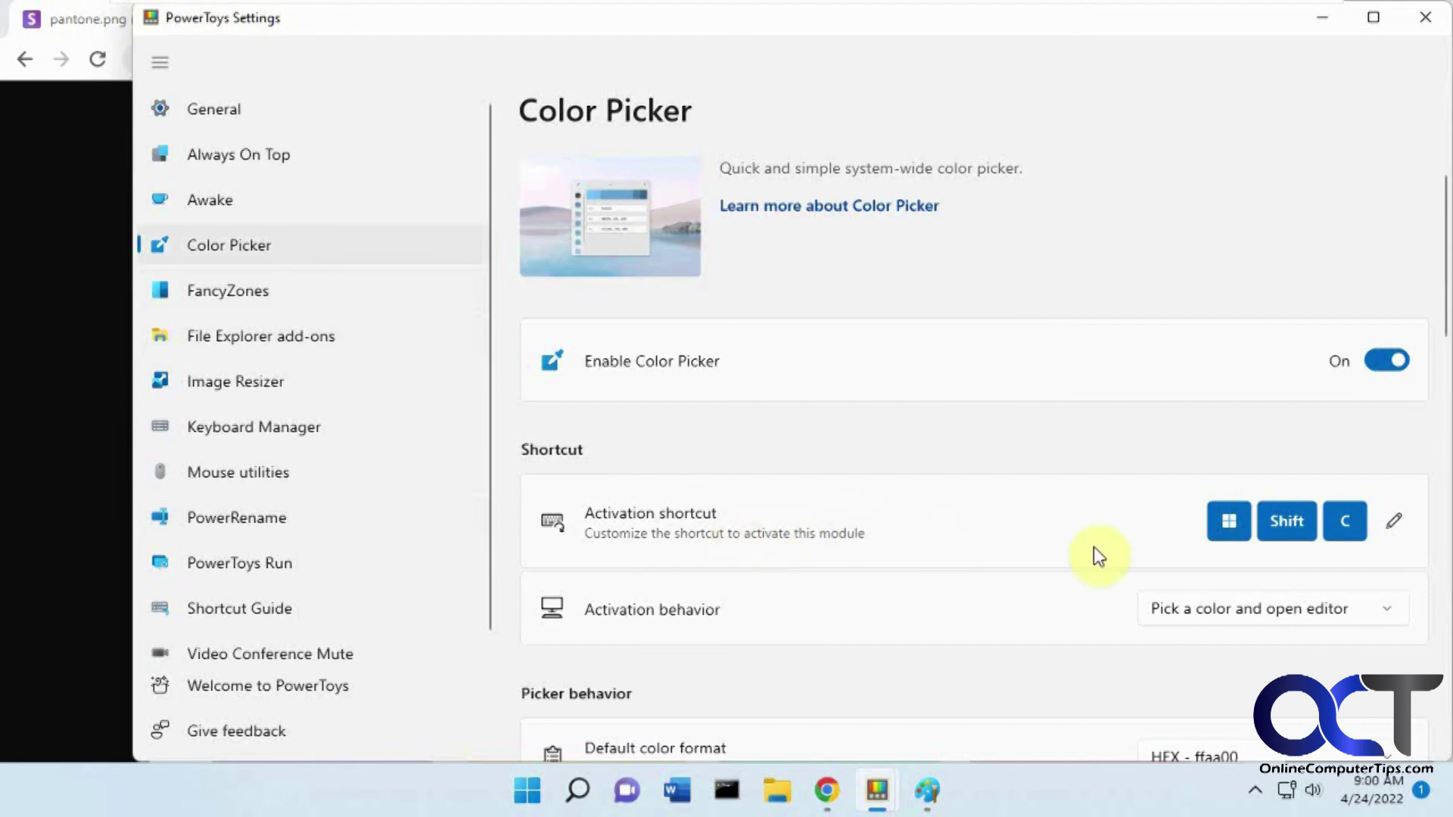
{"action": "left_click", "coordinate": [1391, 524]}
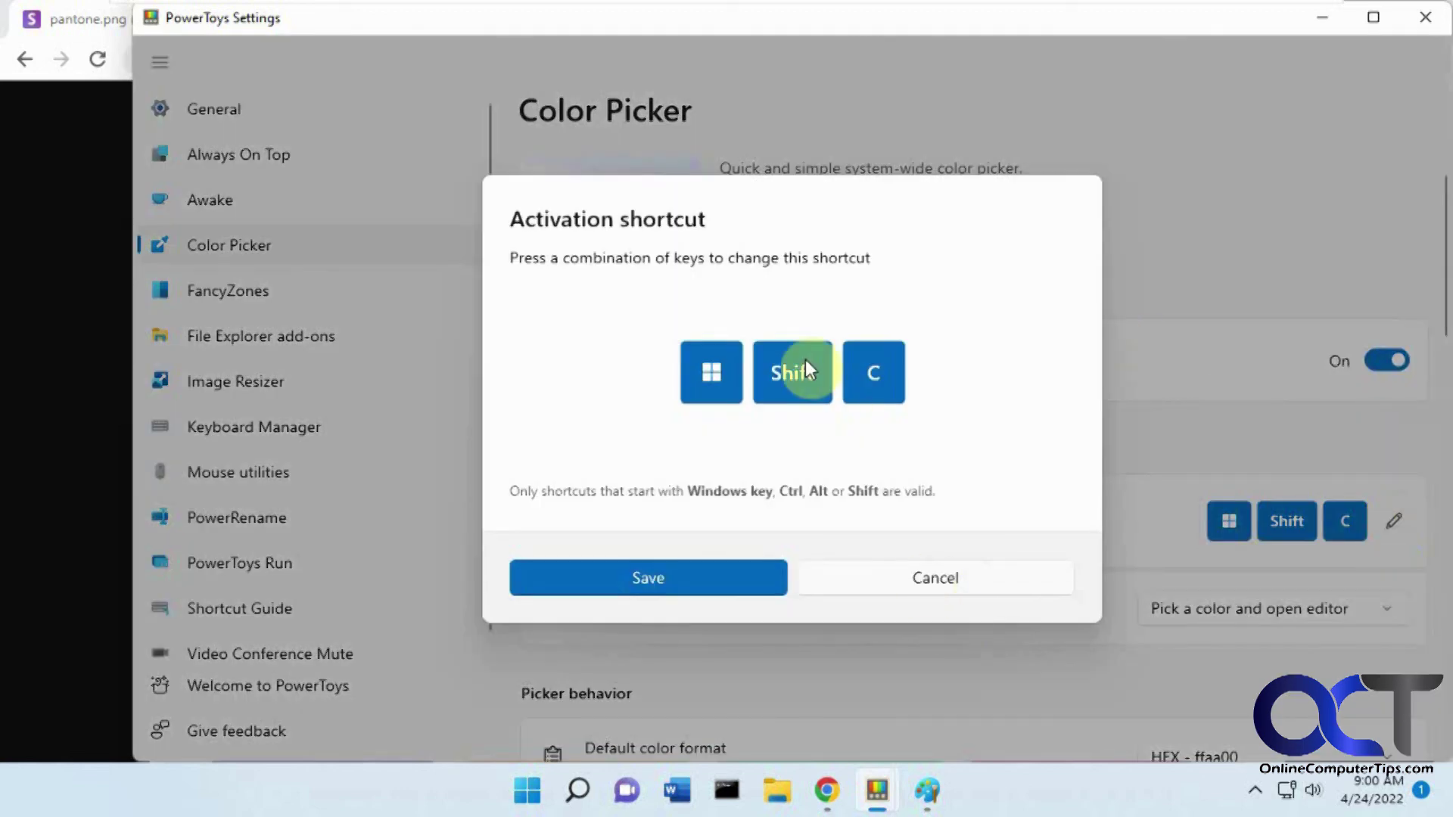
{"action": "left_click", "coordinate": [933, 577]}
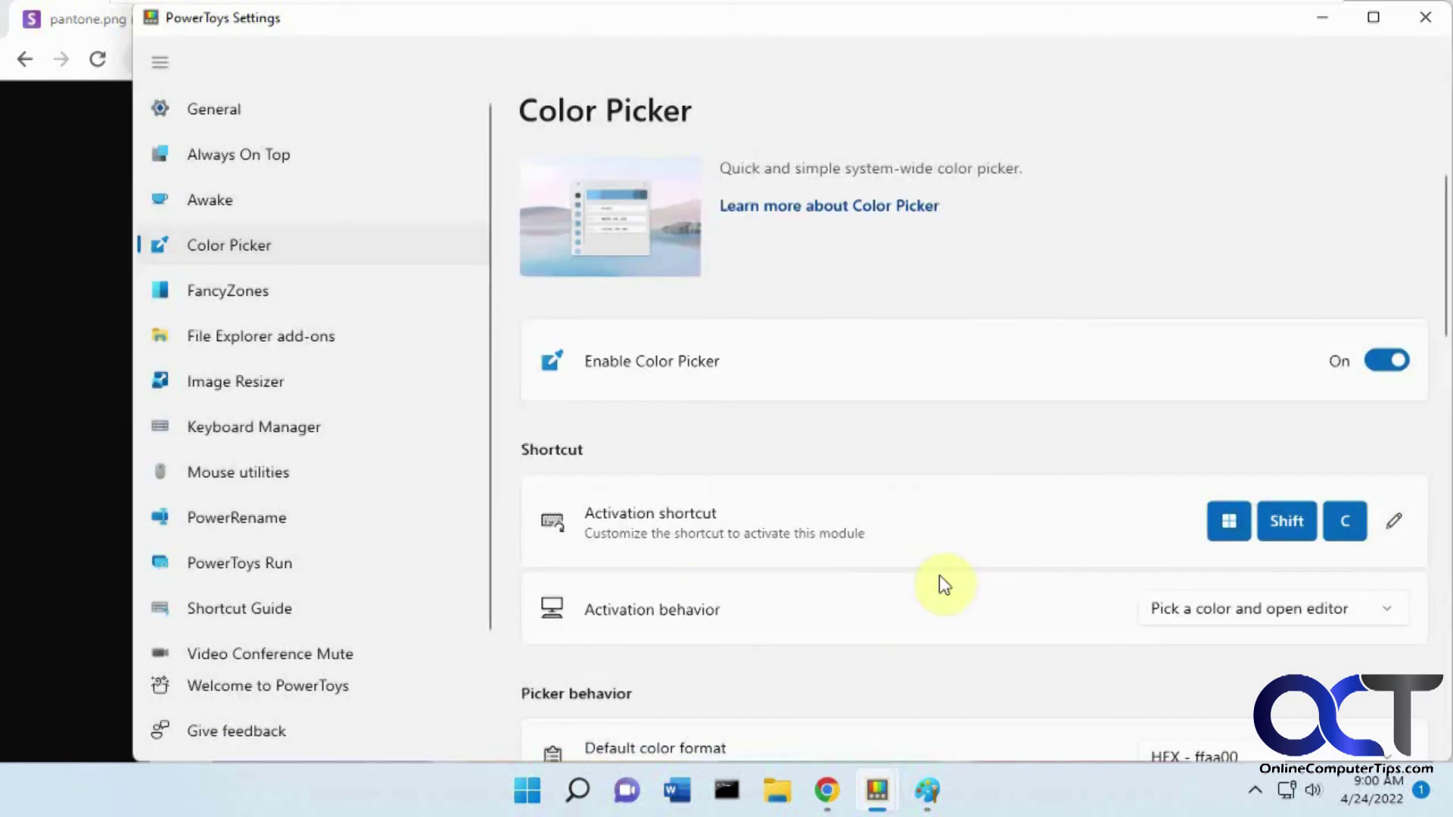